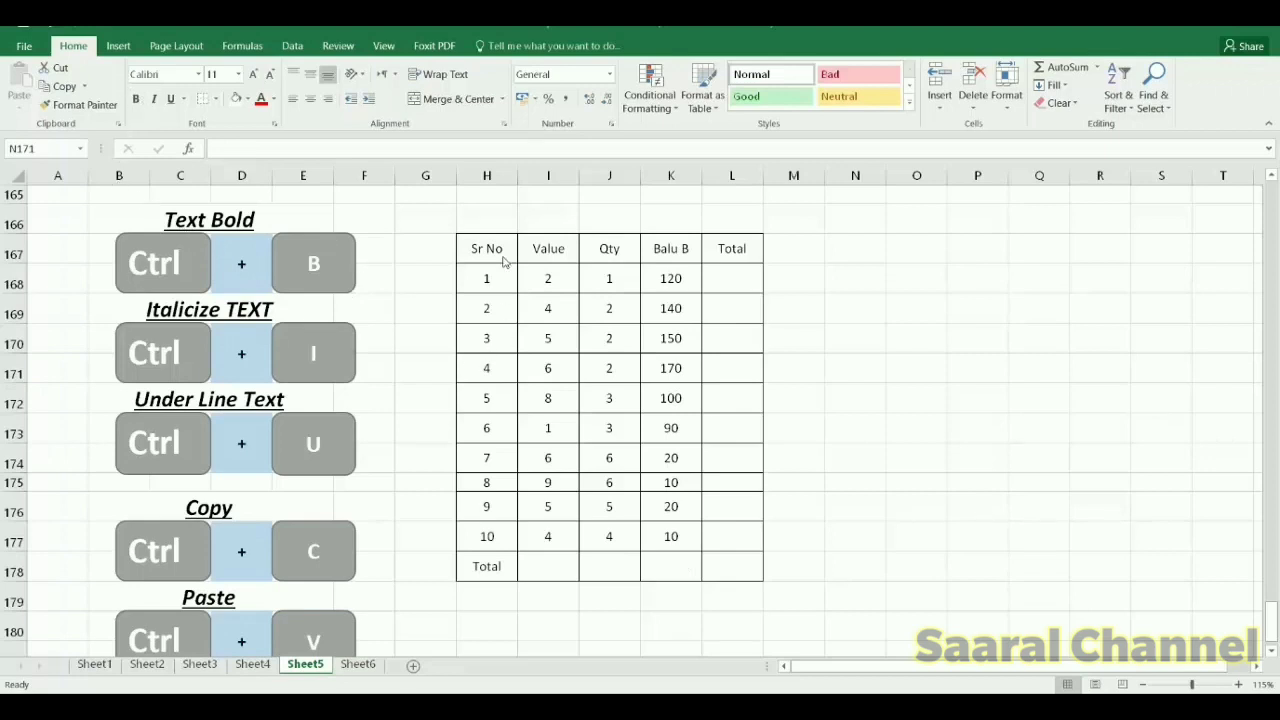
Select H167:L178, toggle bold and italic off again, and leave the table text underlined
drag(478, 247, 722, 557)
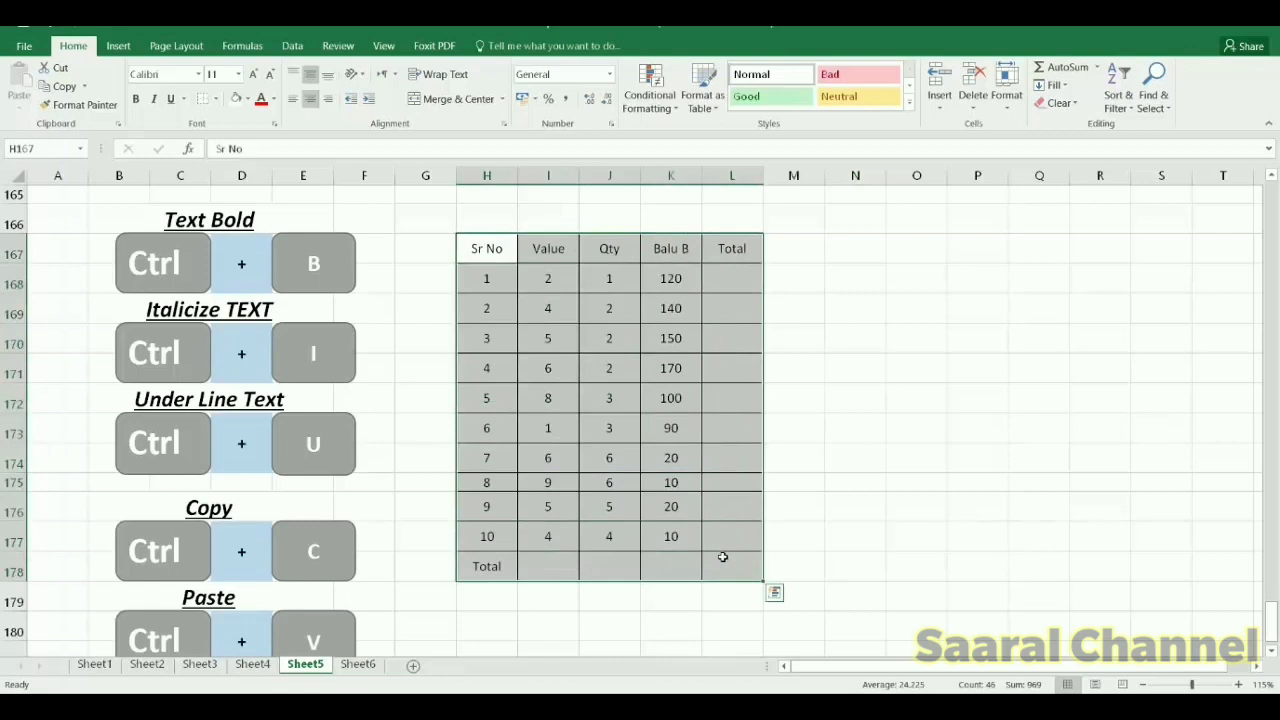
key(ctrl+b)
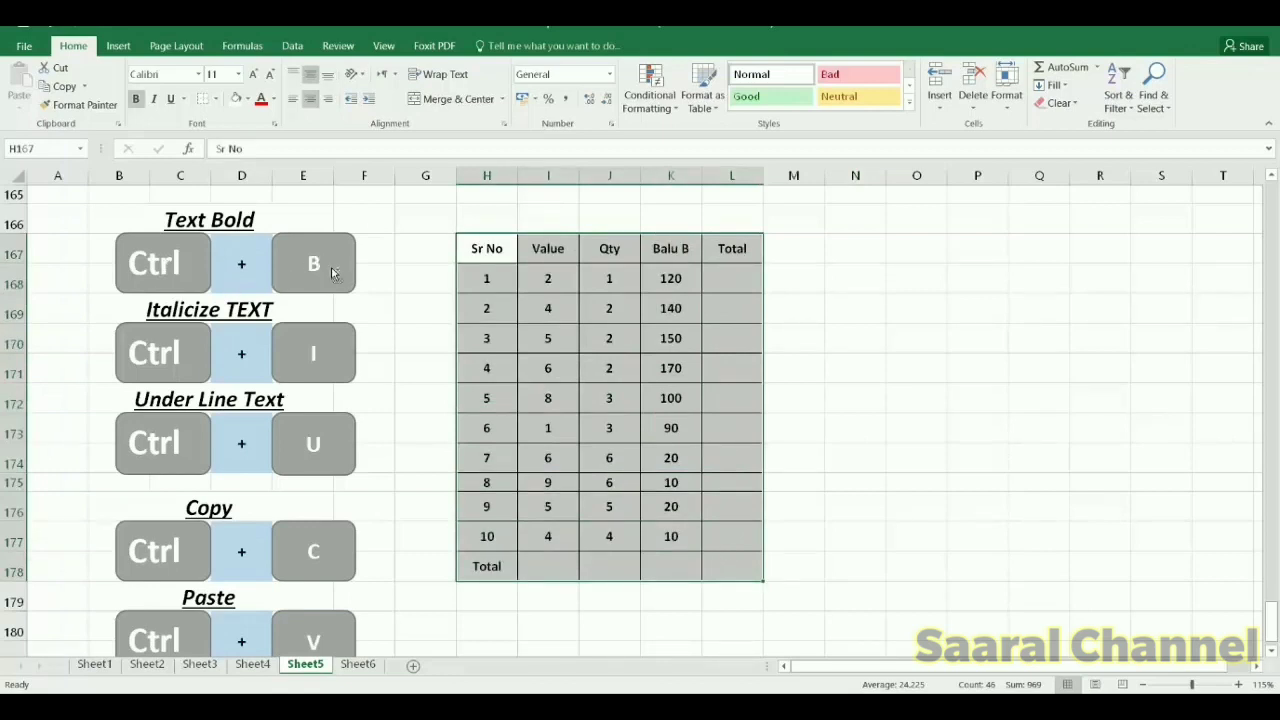
key(ctrl+b)
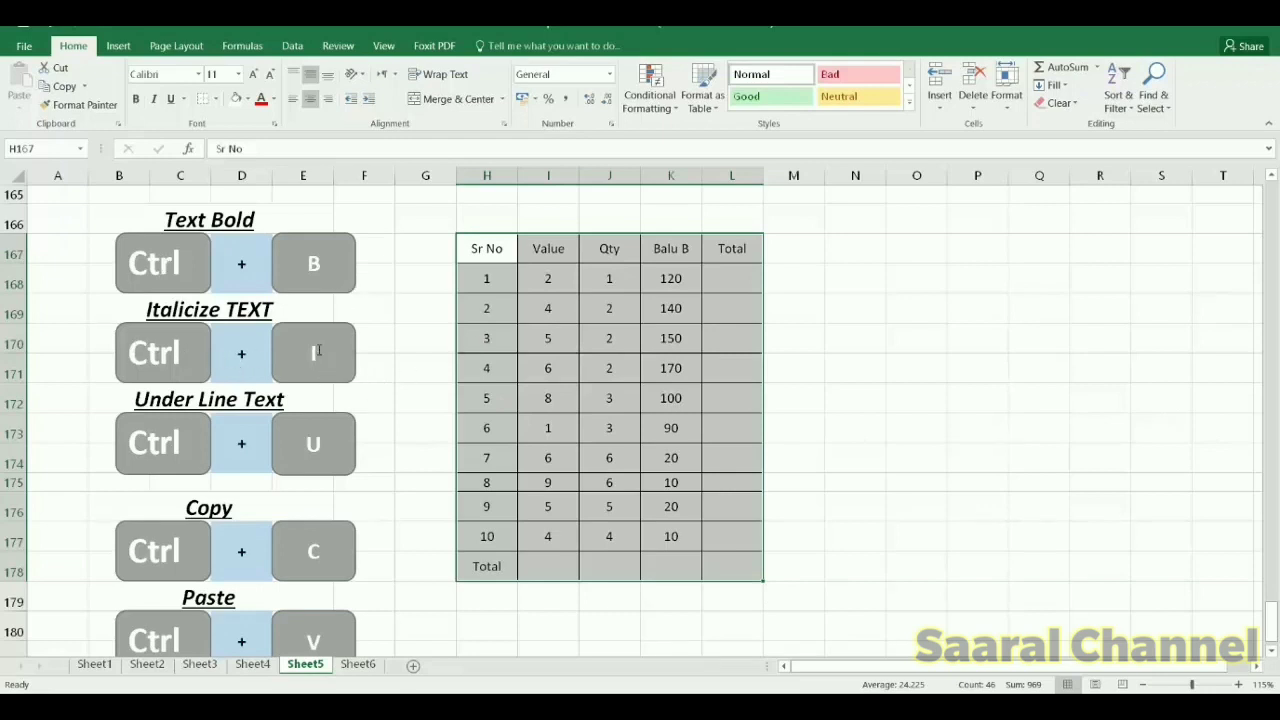
key(ctrl+i)
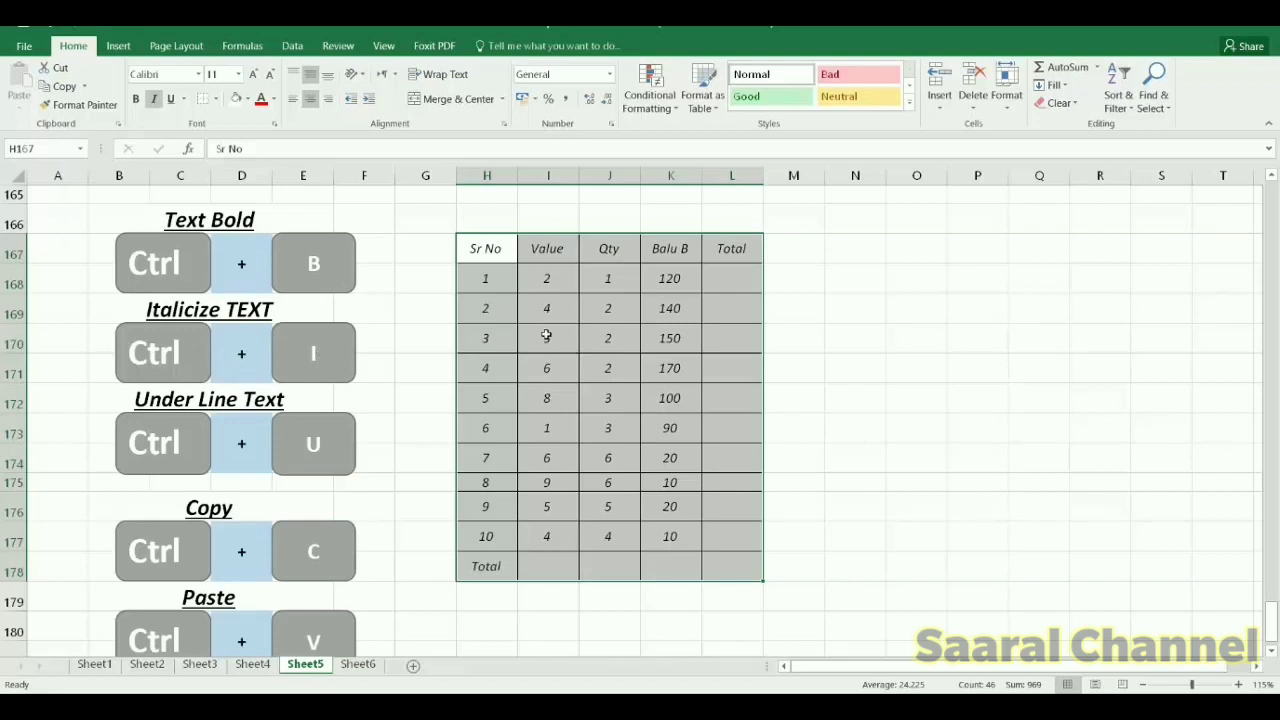
key(ctrl+i)
key(ctrl+i)
key(ctrl+i)
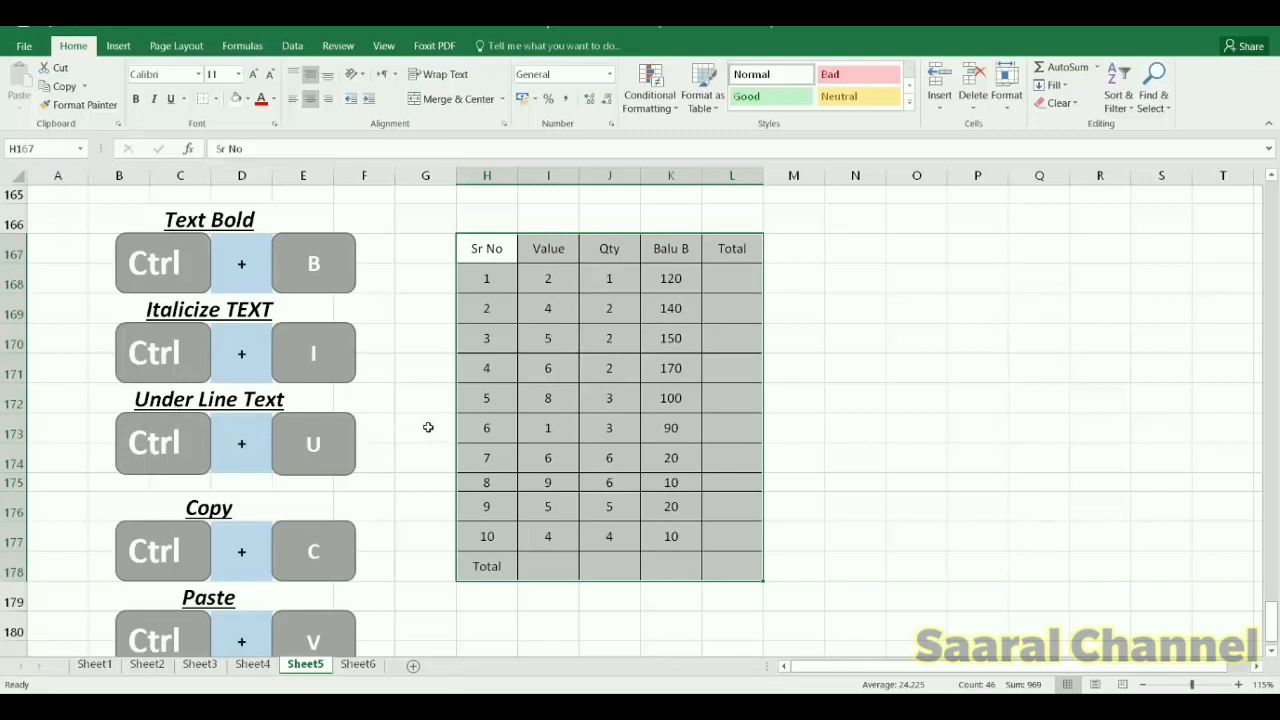
key(ctrl+u)
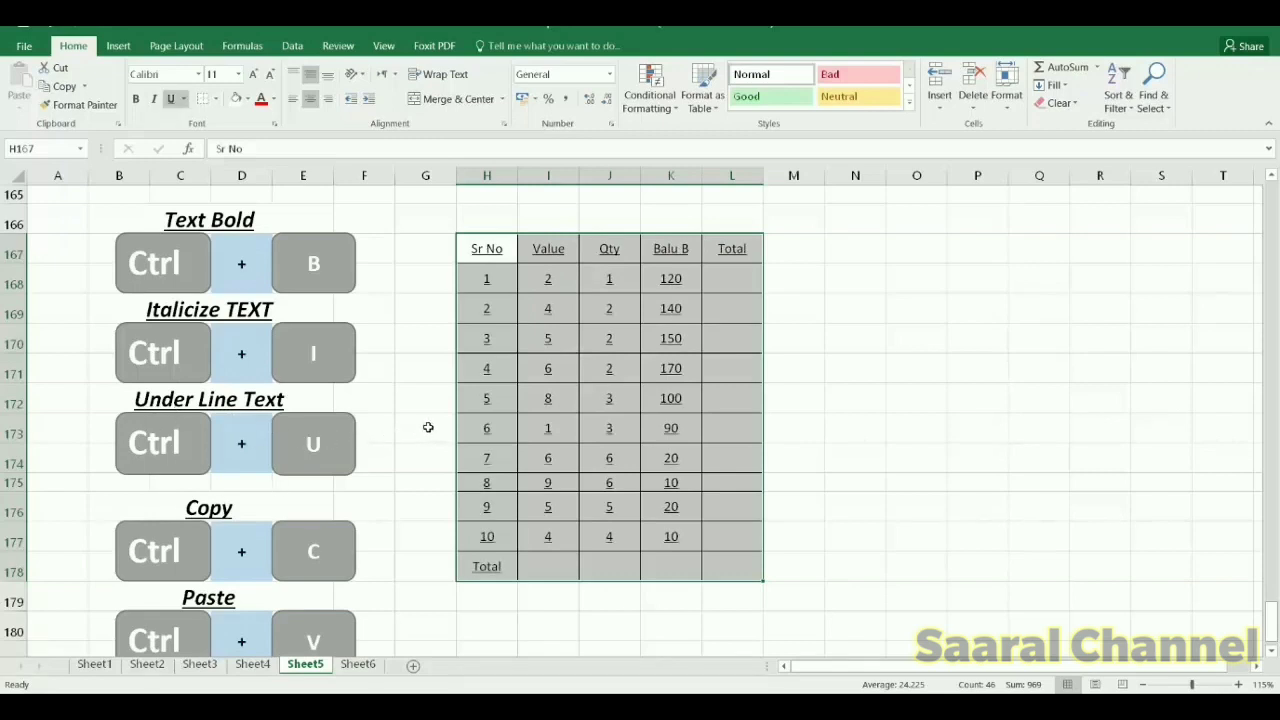
key(ctrl+u)
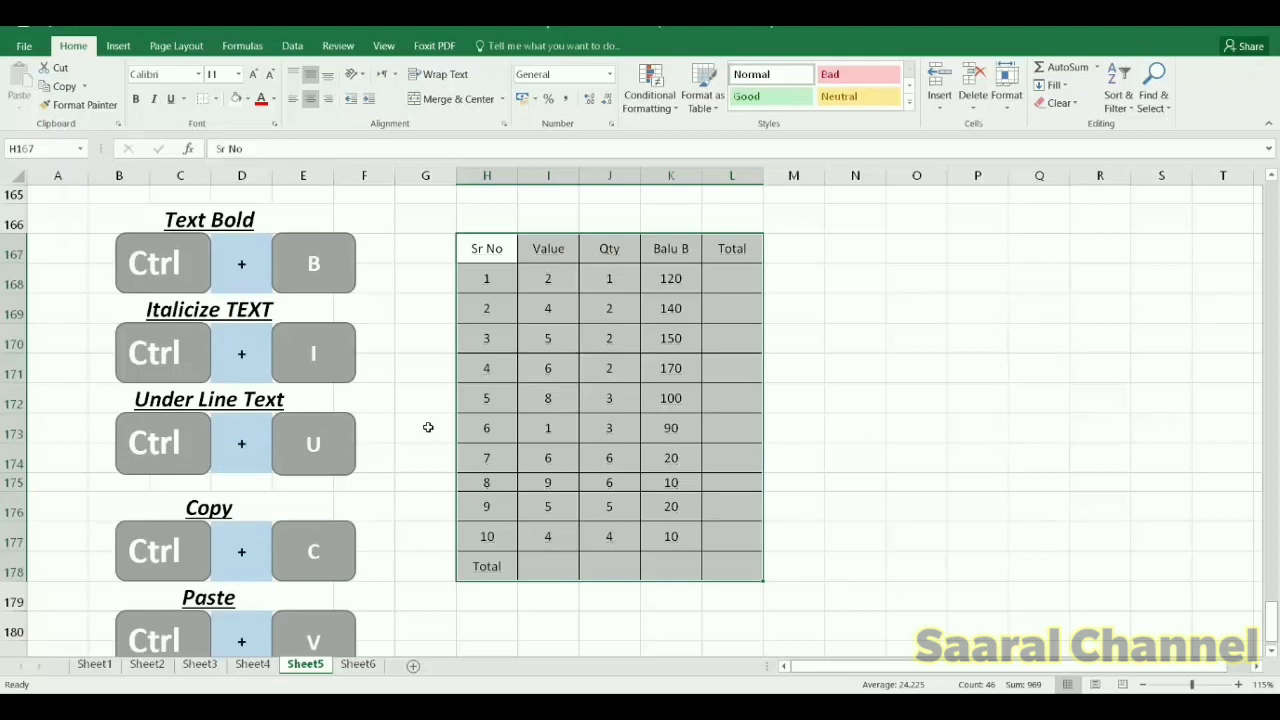
key(ctrl+u)
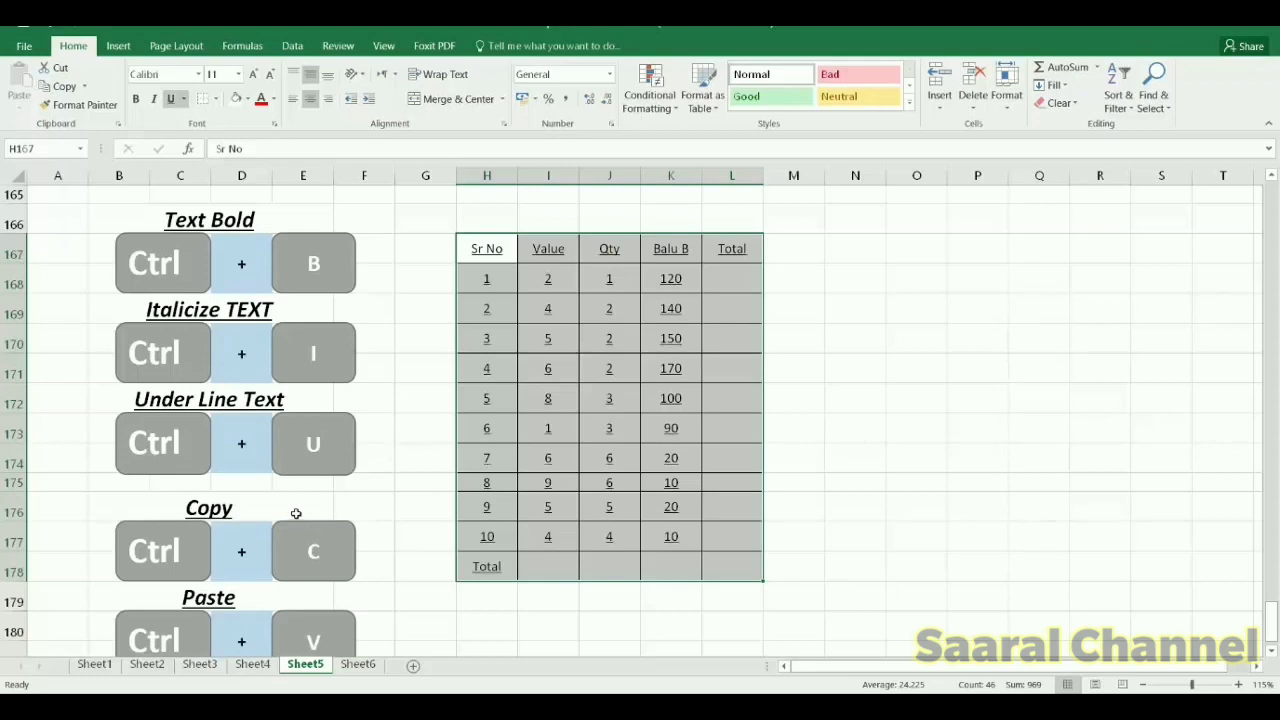
Copy the Sr No table H167:L178 and paste it starting at cell N167
scroll(296, 513, down, 1)
scroll(414, 497, up, 2)
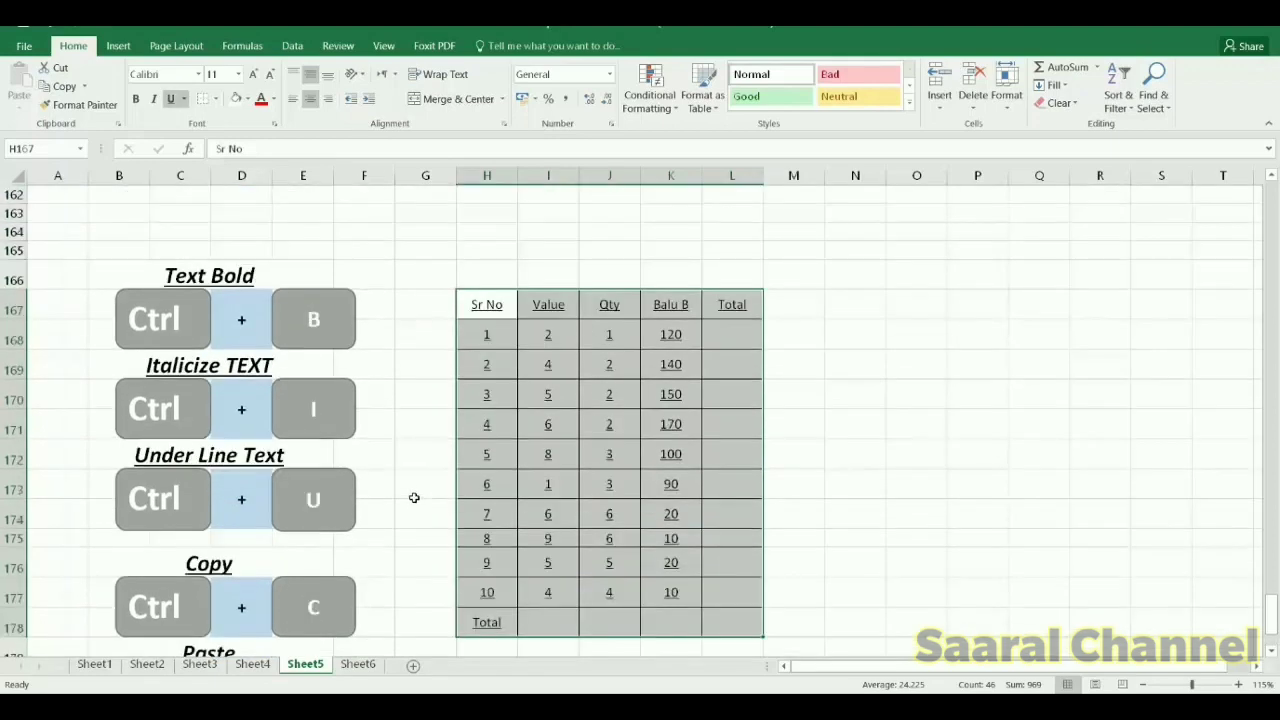
scroll(413, 494, down, 1)
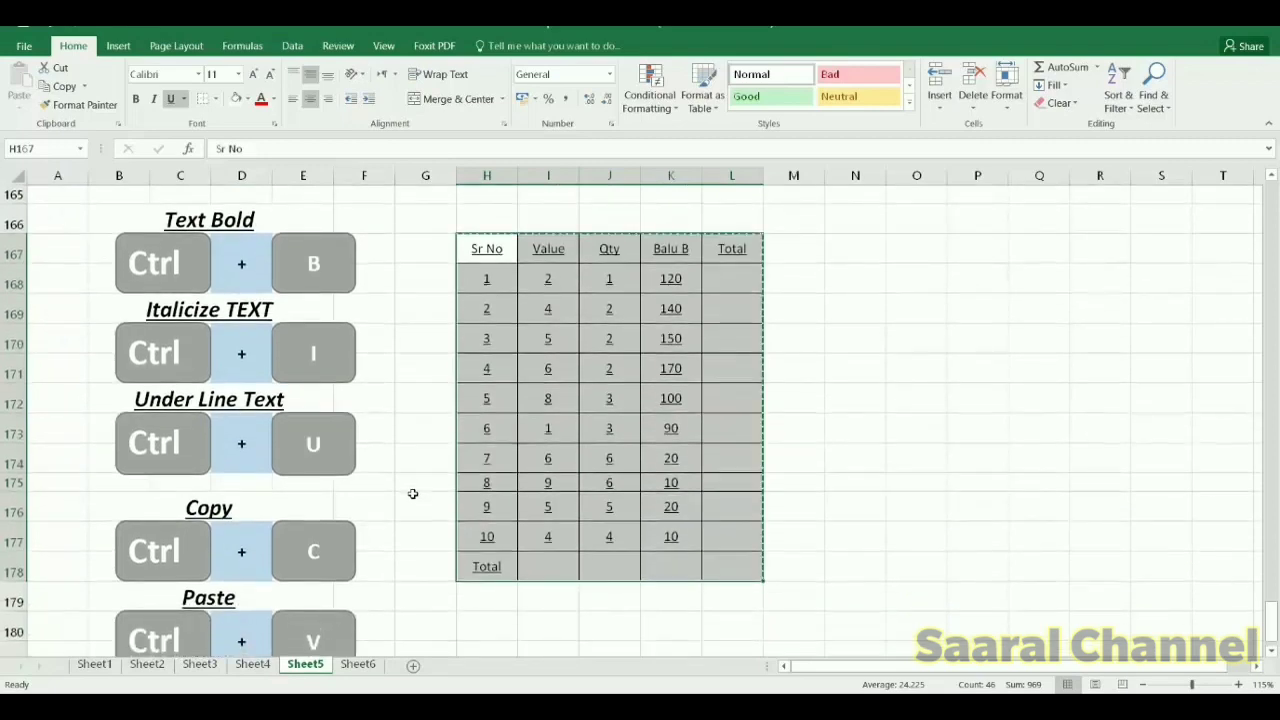
key(ctrl+c)
scroll(430, 541, down, 1)
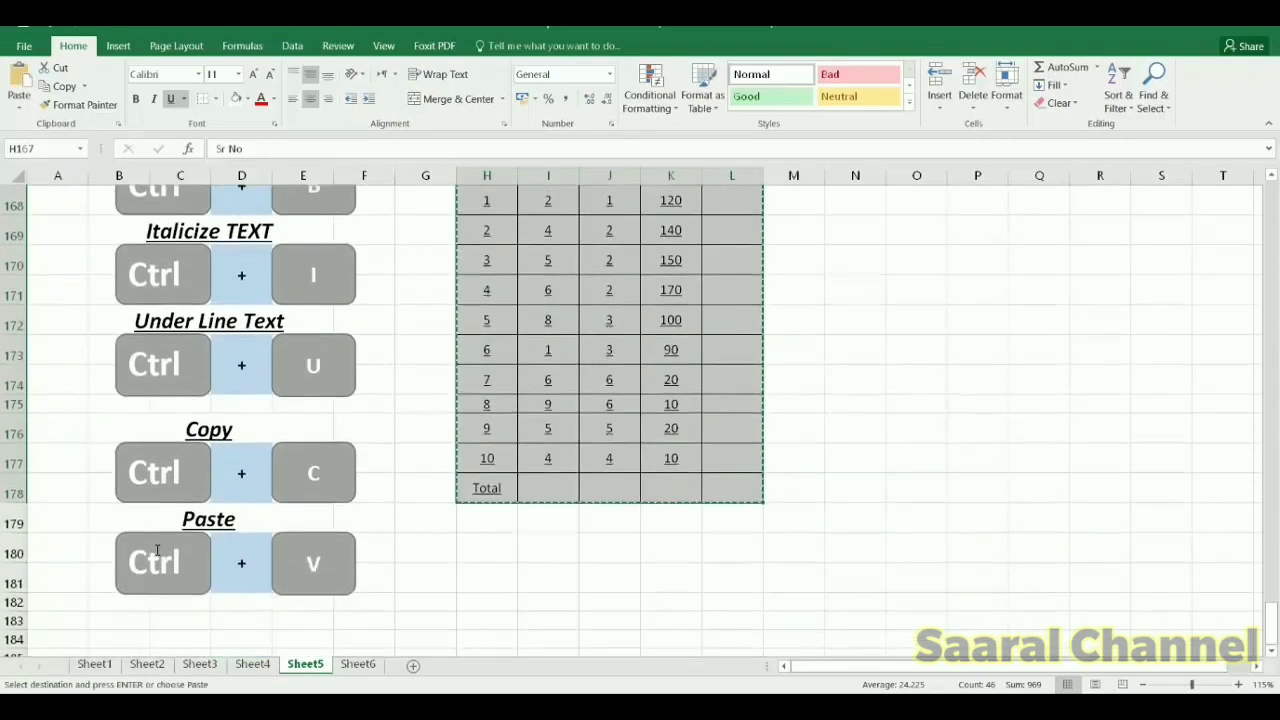
scroll(825, 340, up, 2)
click(866, 308)
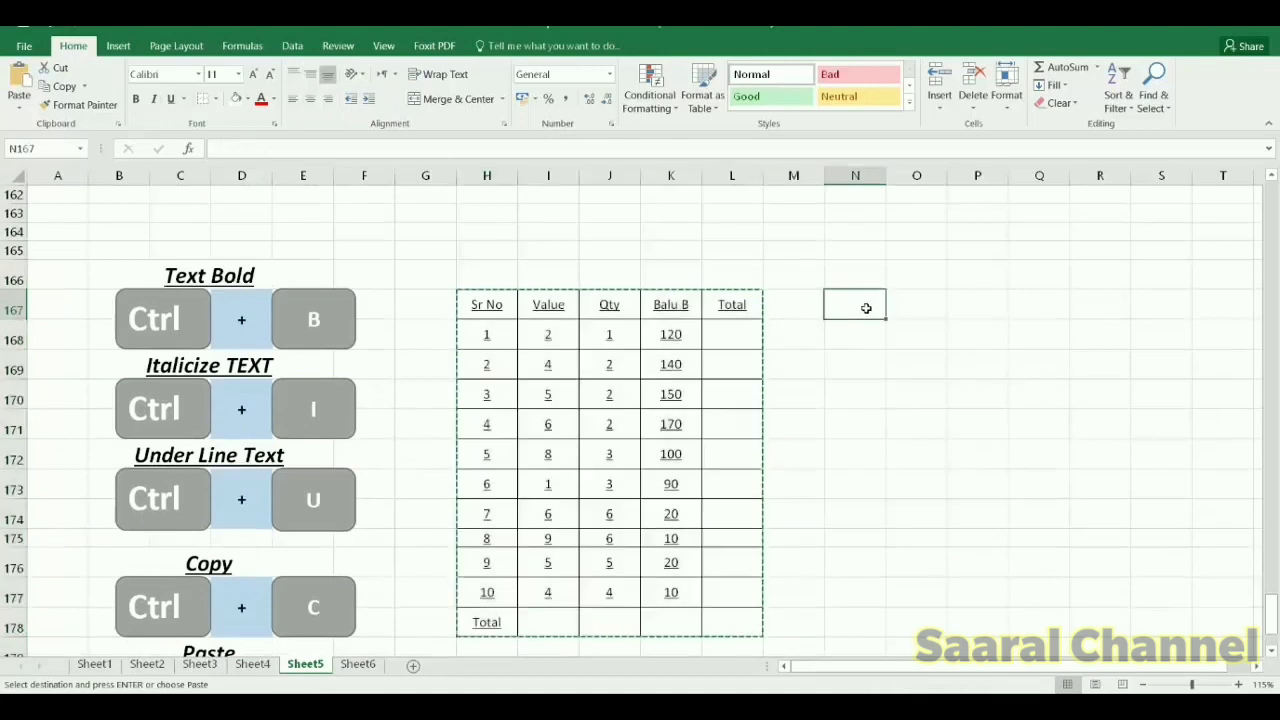
key(ctrl+v)
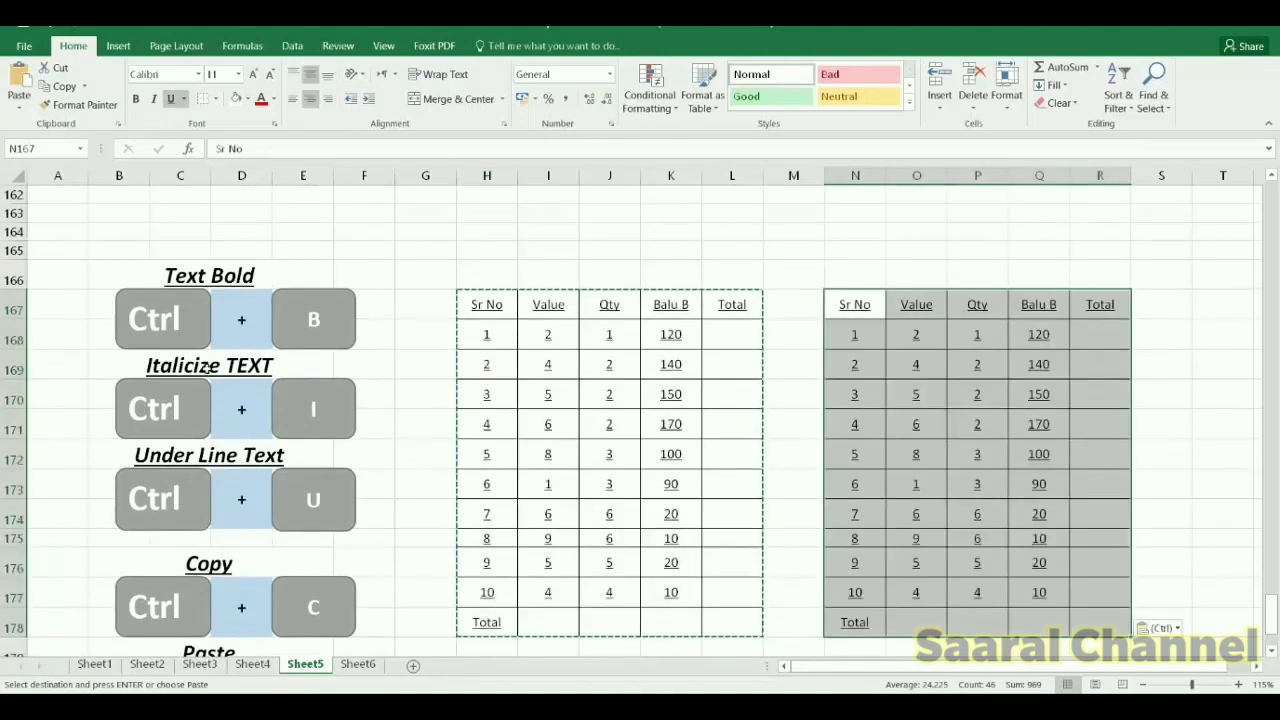
scroll(210, 320, down, 1)
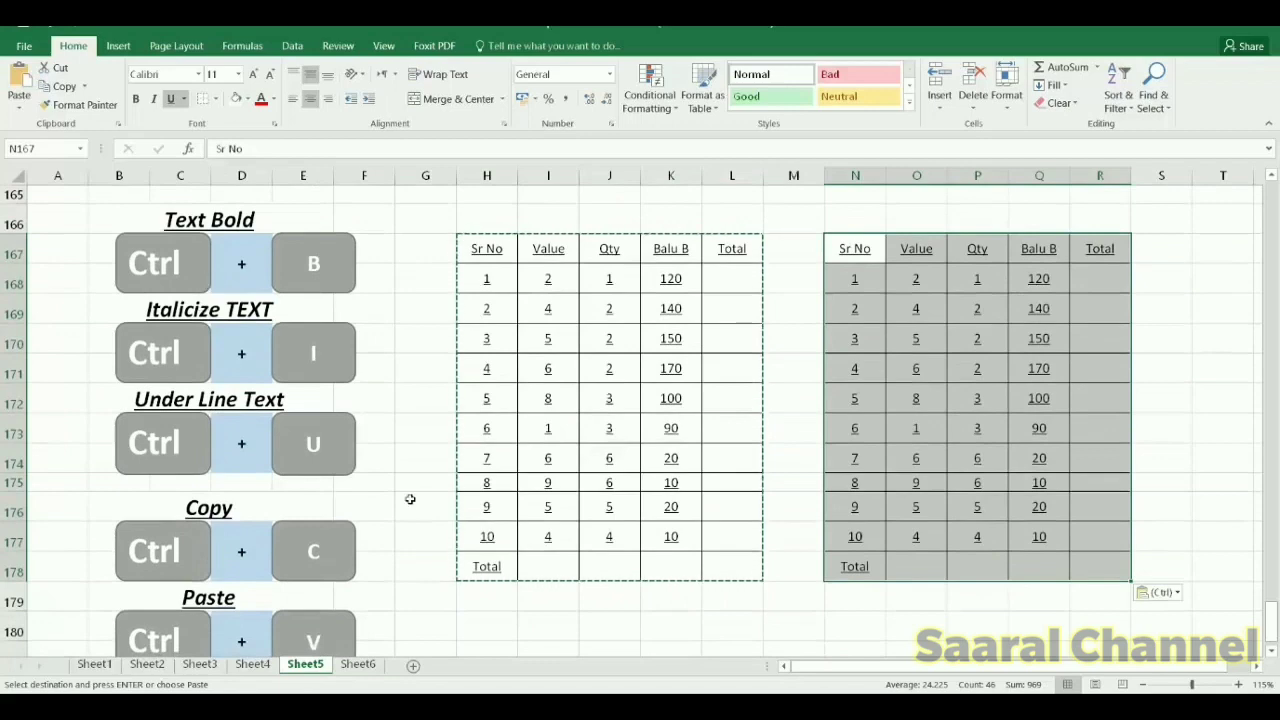
scroll(394, 477, down, 1)
scroll(300, 480, up, 1)
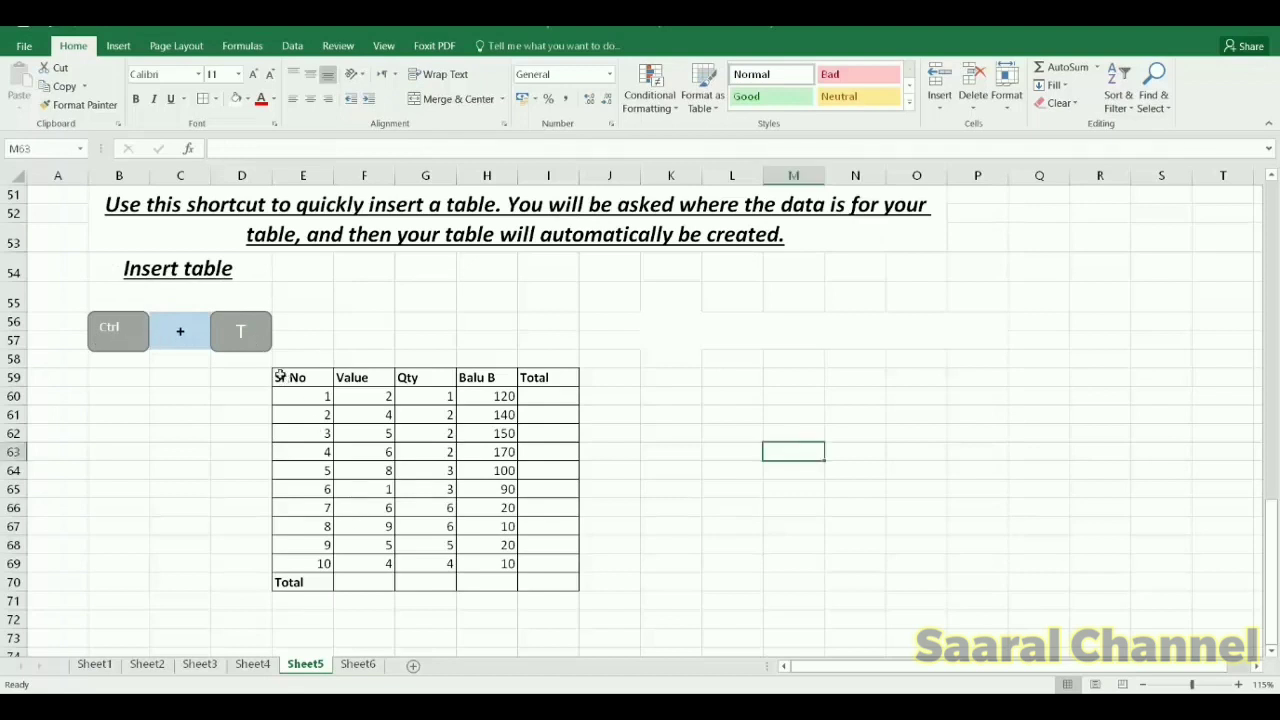
Convert the sample data E59:I70 into an Excel table with Ctrl+T
drag(282, 379, 559, 587)
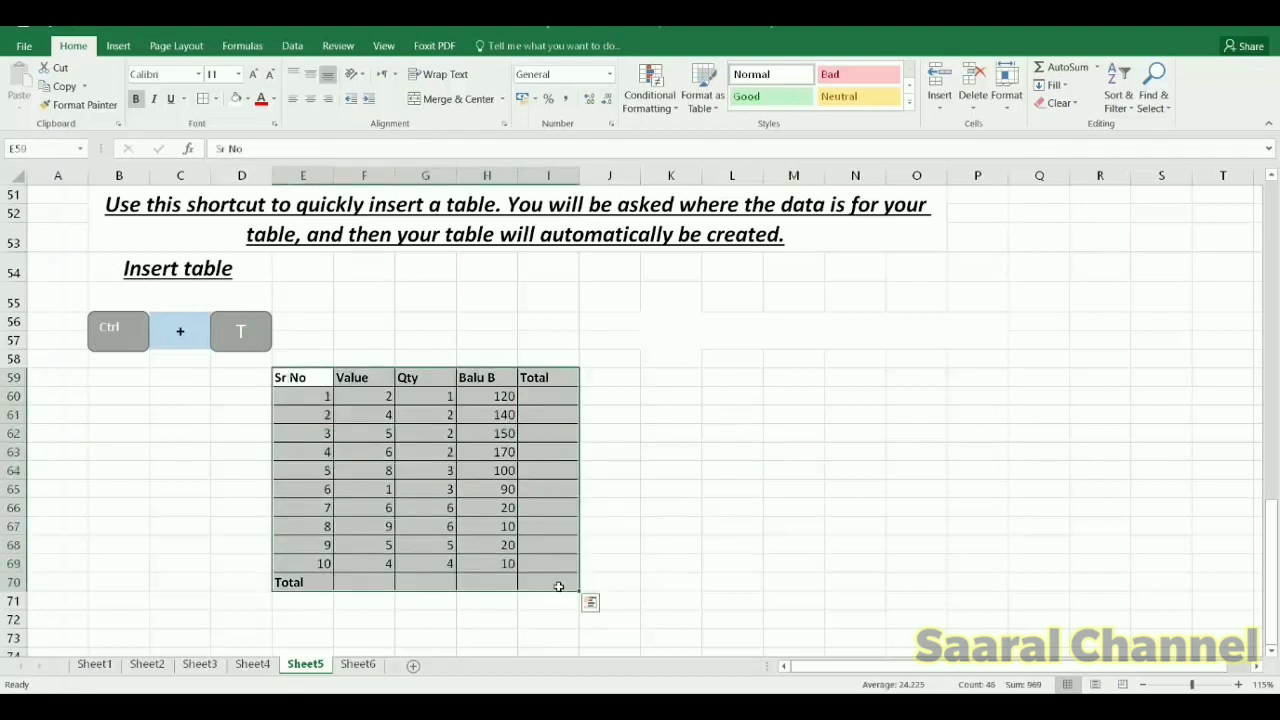
key(ctrl+t)
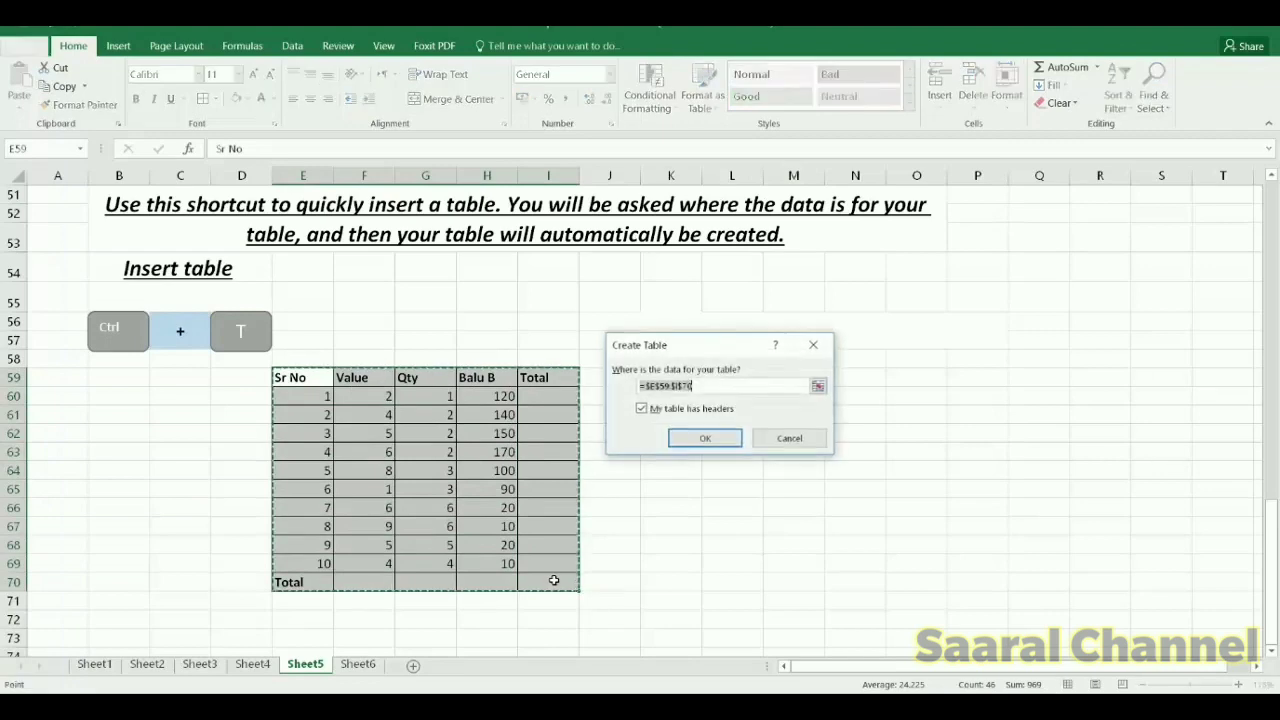
click(735, 440)
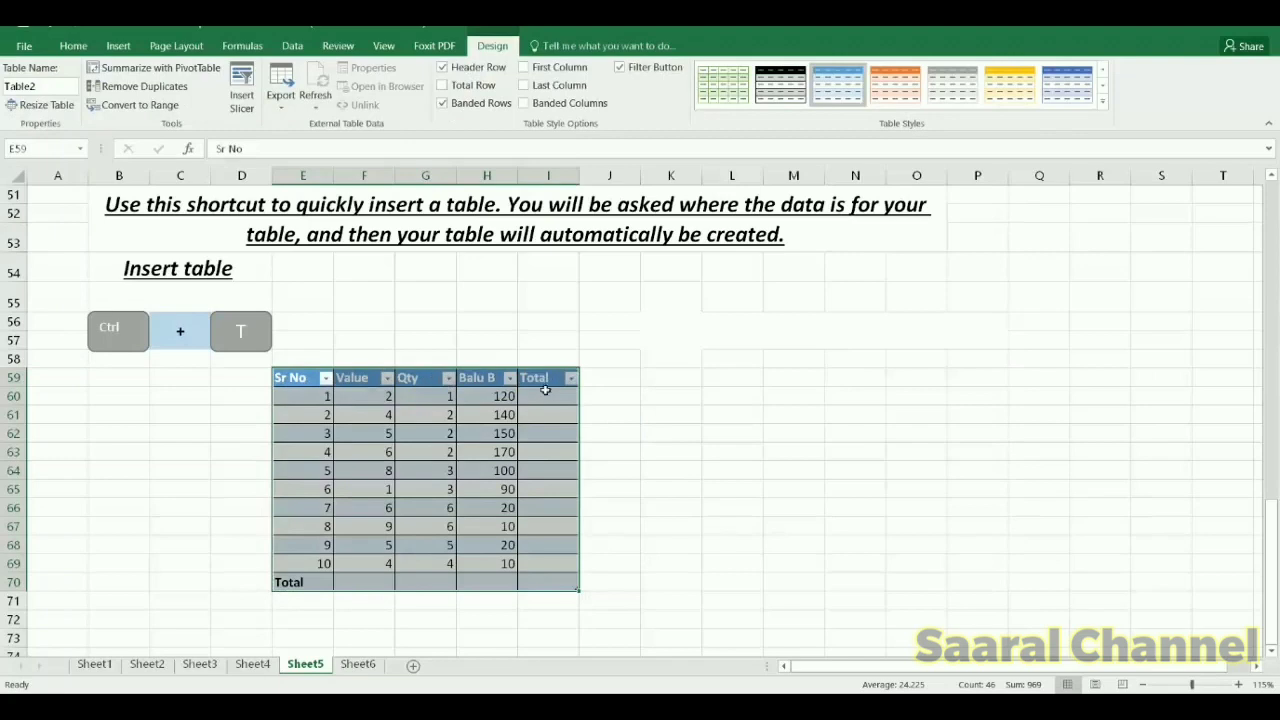
Try table styles, including a black-header one, and finish with the light green banded style
click(737, 95)
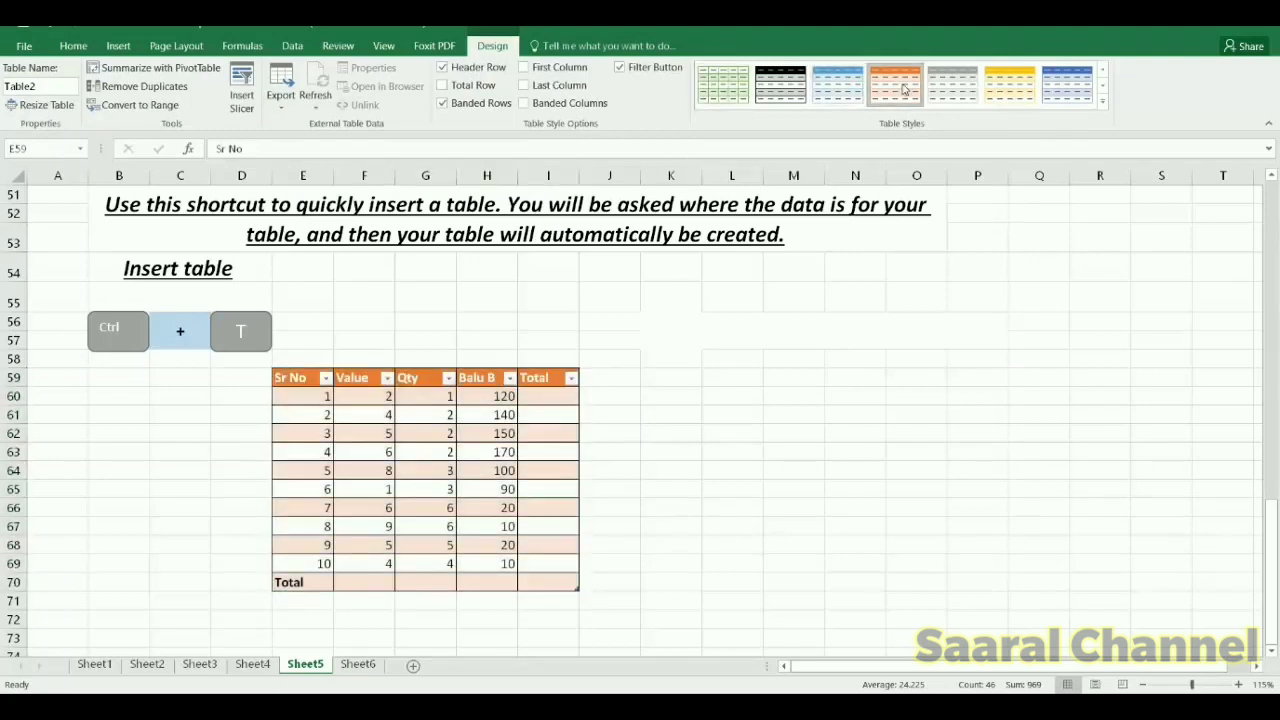
key(ctrl+a)
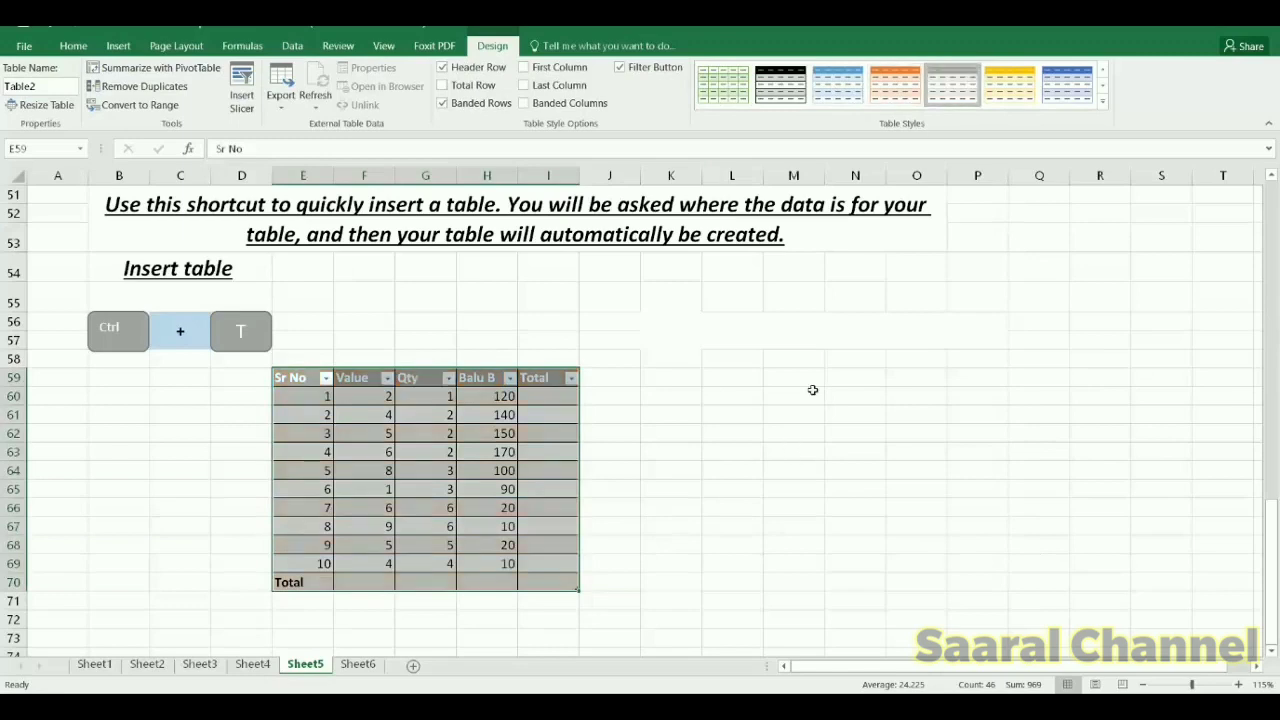
click(781, 458)
click(420, 441)
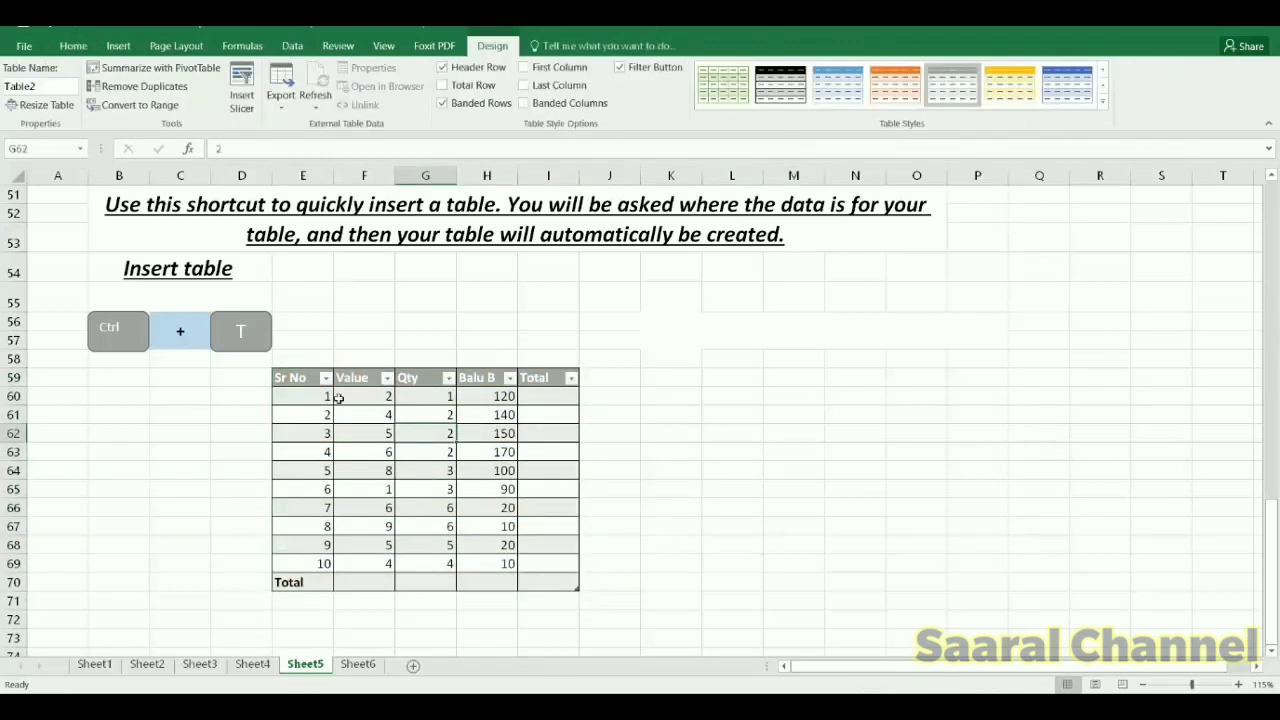
click(276, 376)
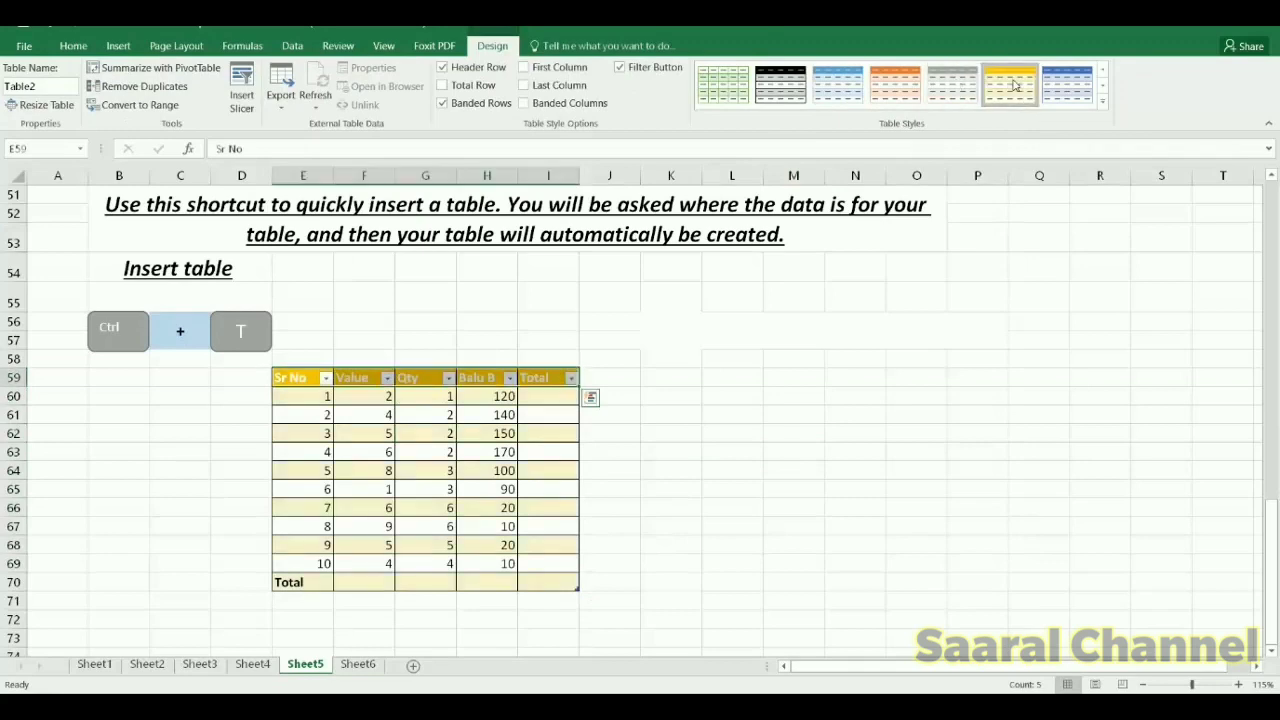
click(785, 82)
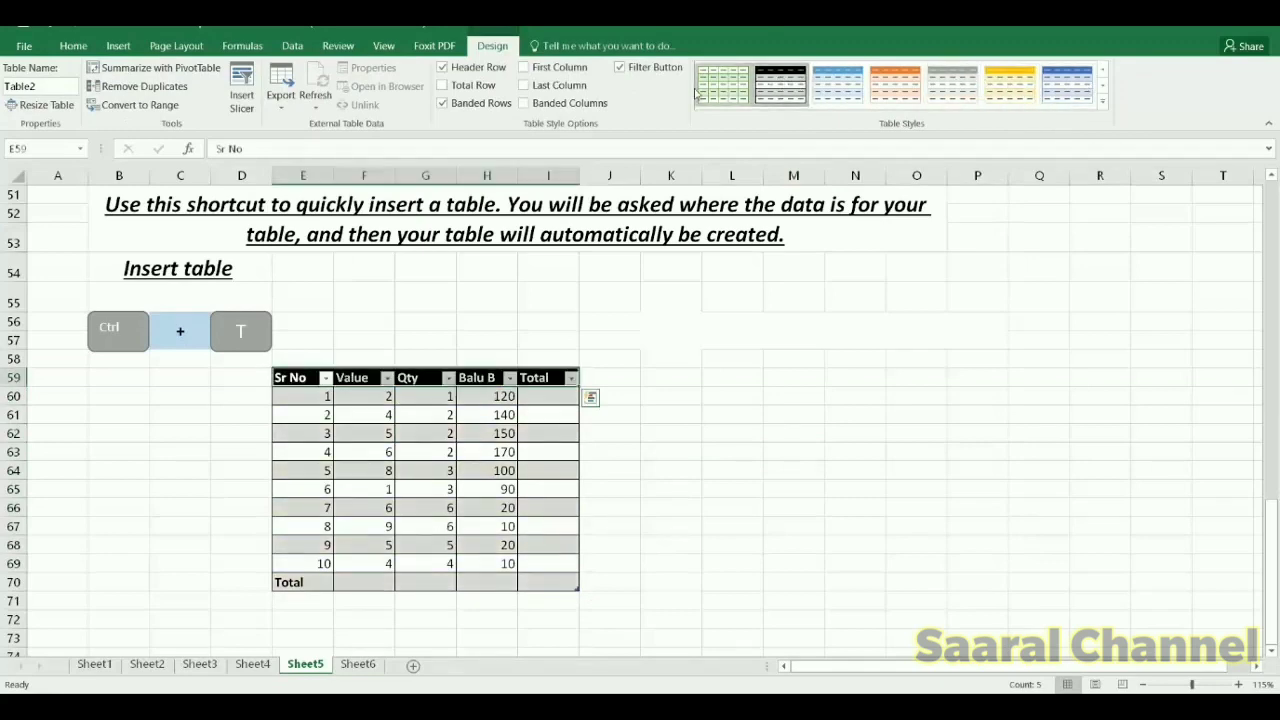
click(716, 91)
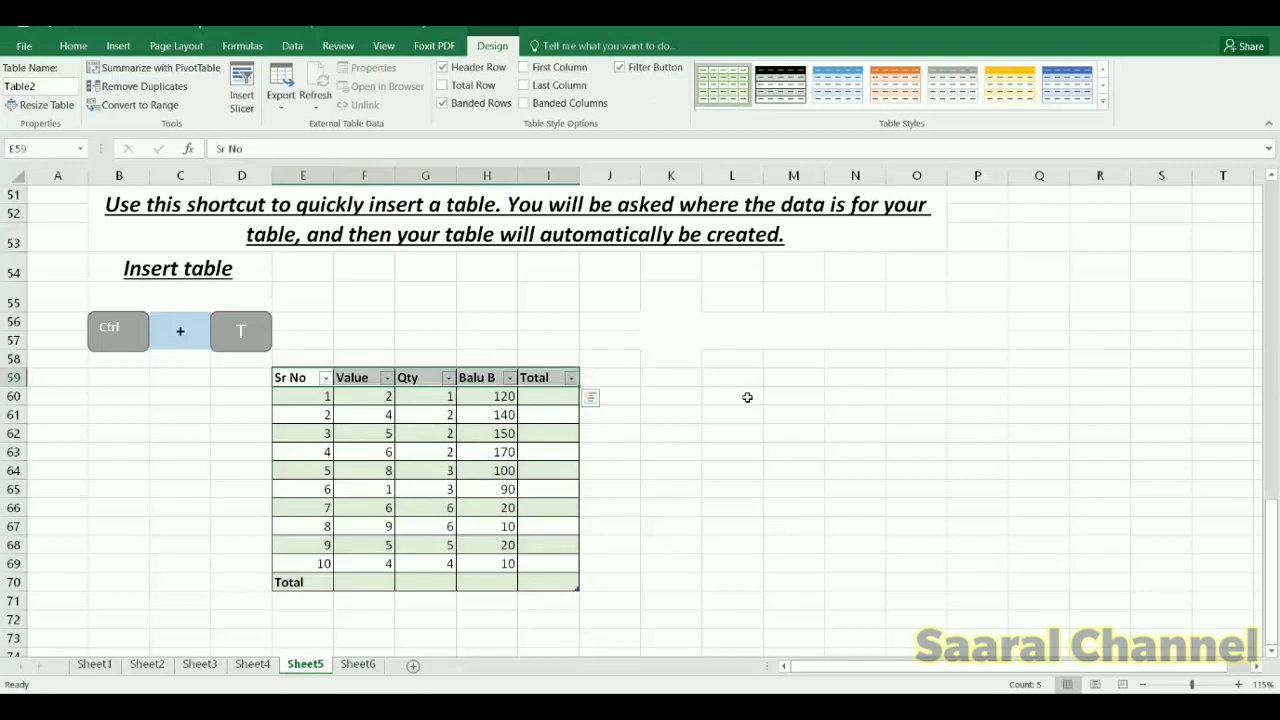
click(747, 397)
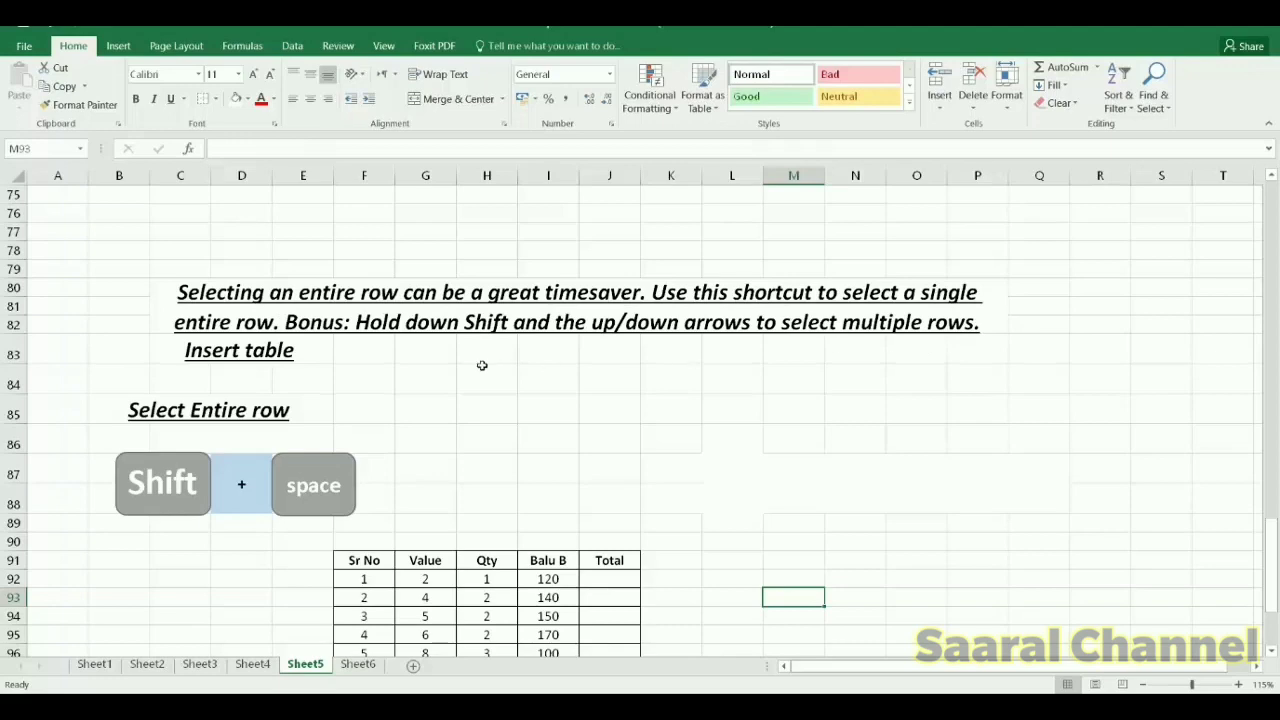
Scroll down to the Select Entire row example with its Sr No table in F91:J102
scroll(515, 405, down, 2)
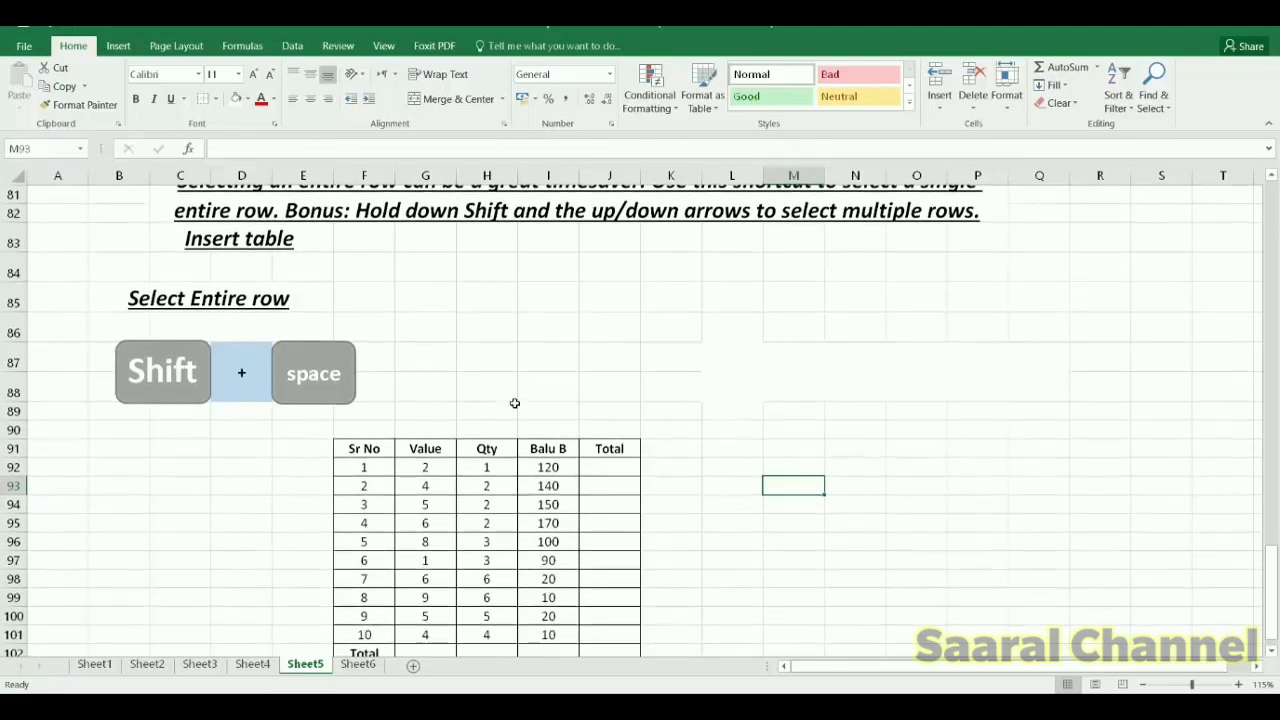
scroll(515, 403, down, 1)
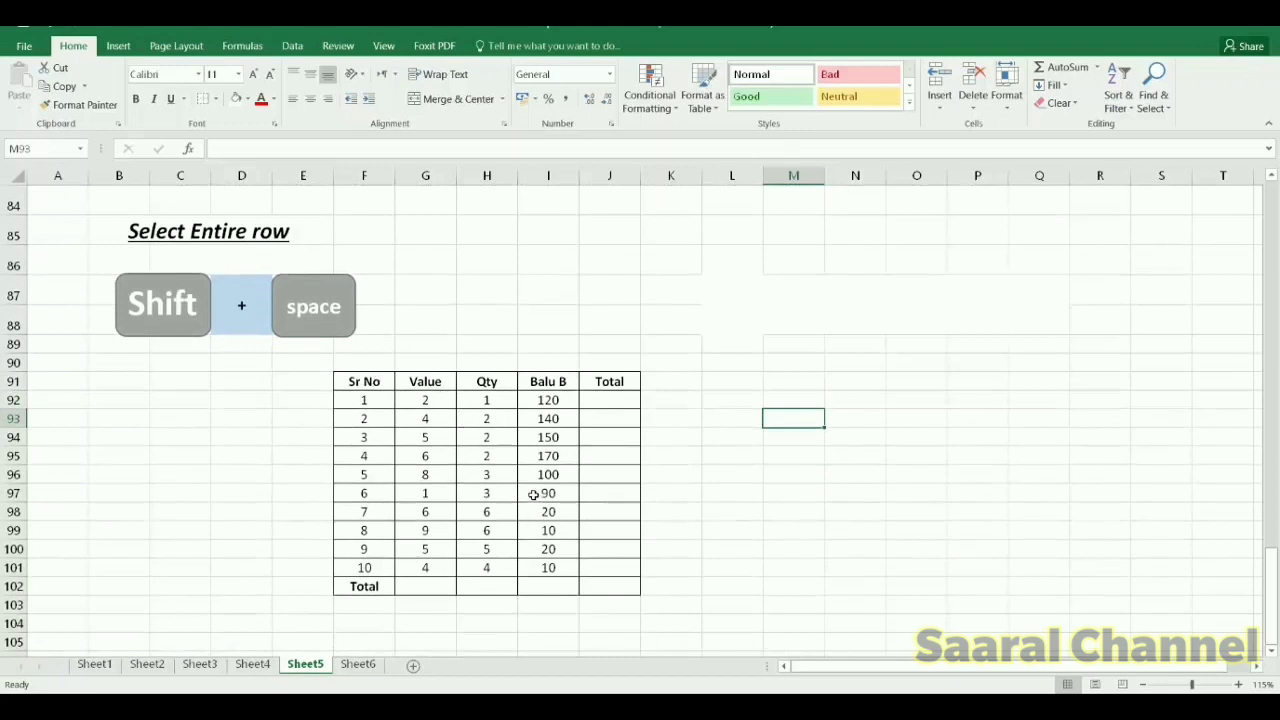
click(436, 428)
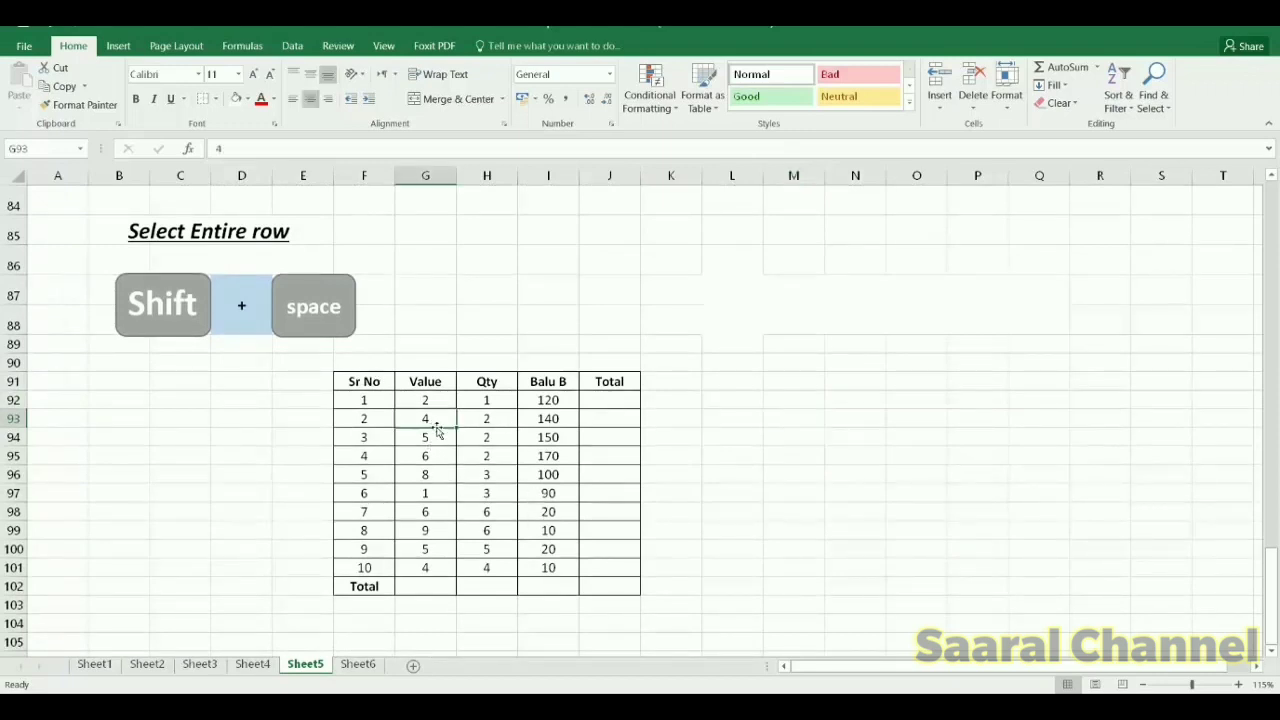
key(shift+space)
drag(436, 428, 425, 511)
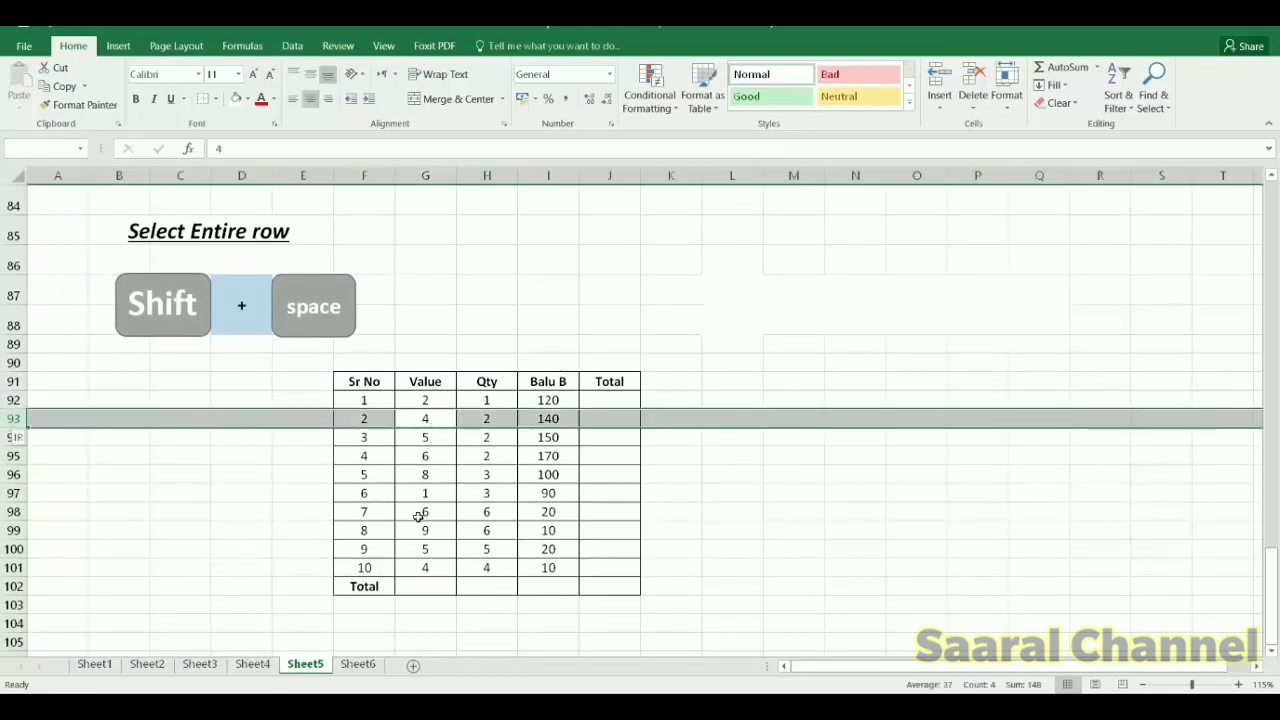
shift+click(505, 497)
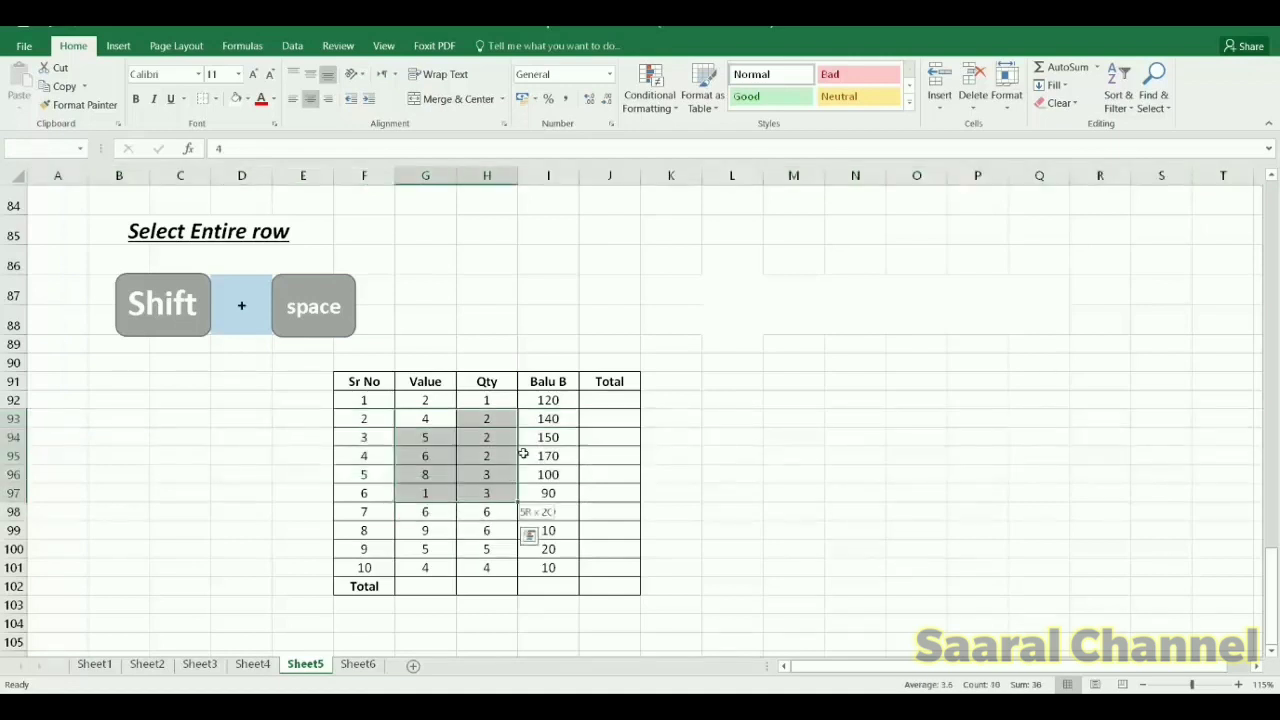
shift+click(548, 400)
shift+click(364, 567)
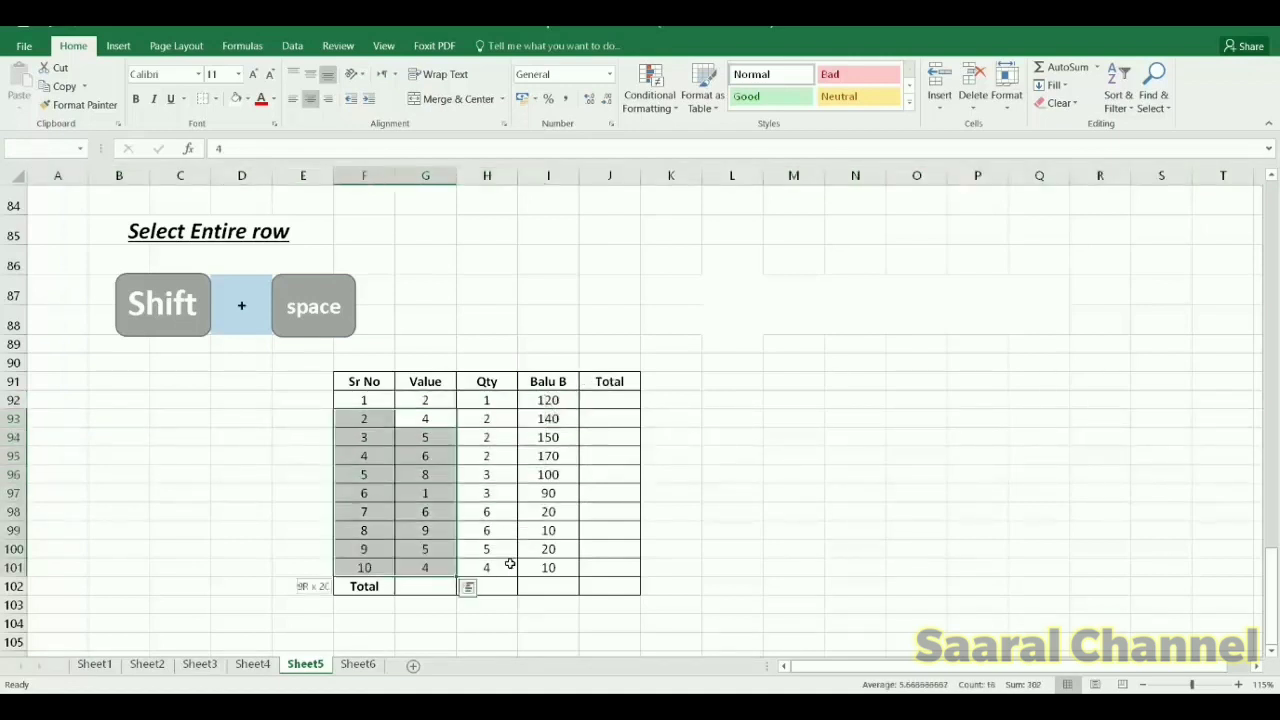
shift+click(565, 567)
shift+click(355, 398)
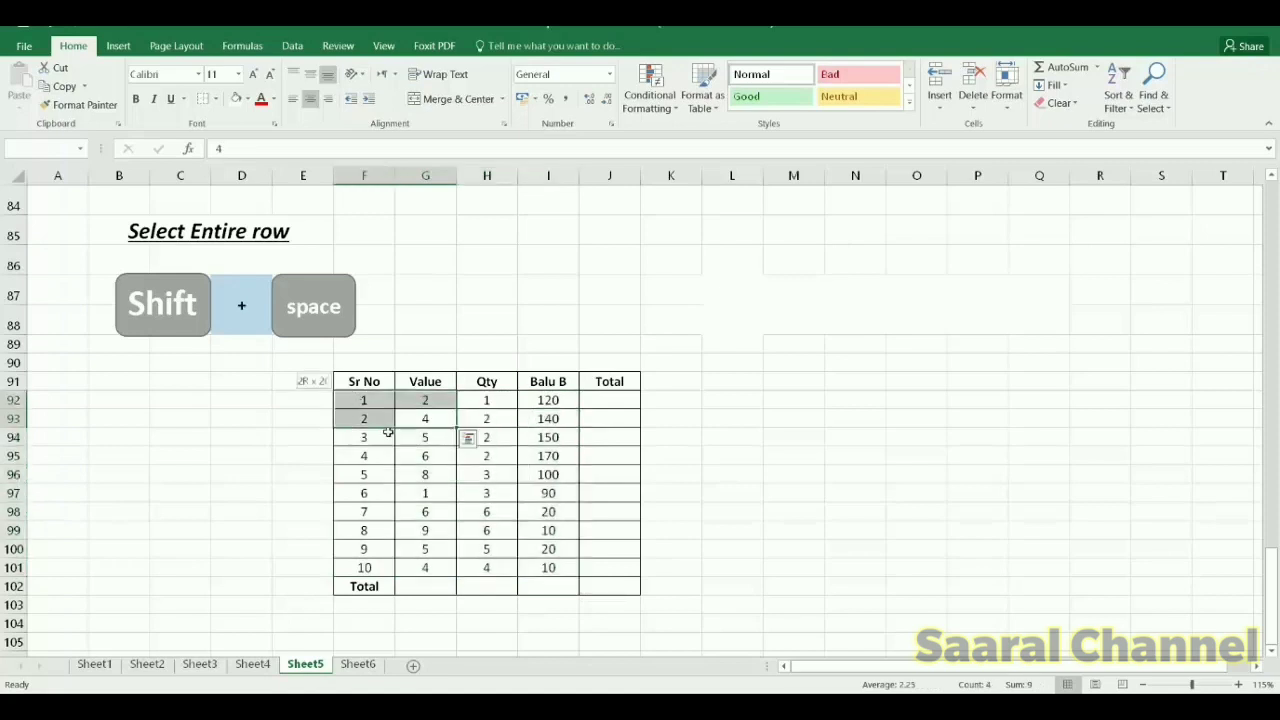
shift+click(535, 537)
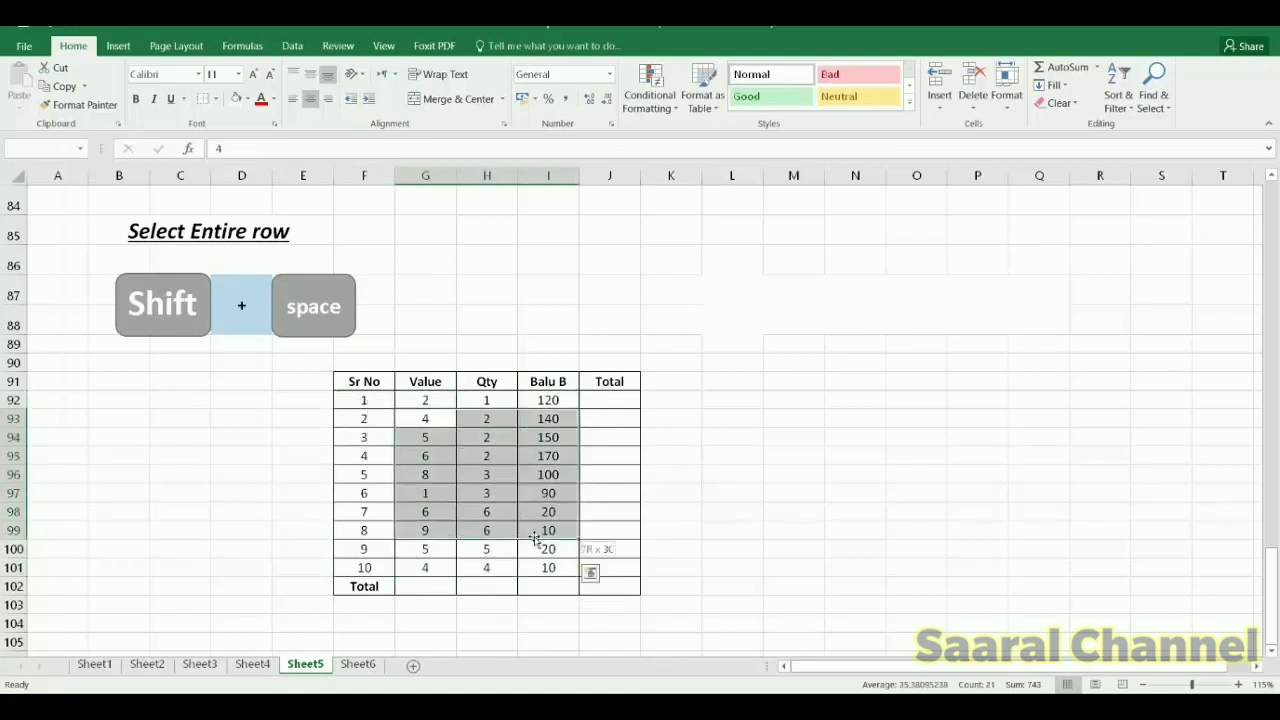
Select G93:I98 and apply a red-to-green colour scale through Quick Analysis
click(428, 425)
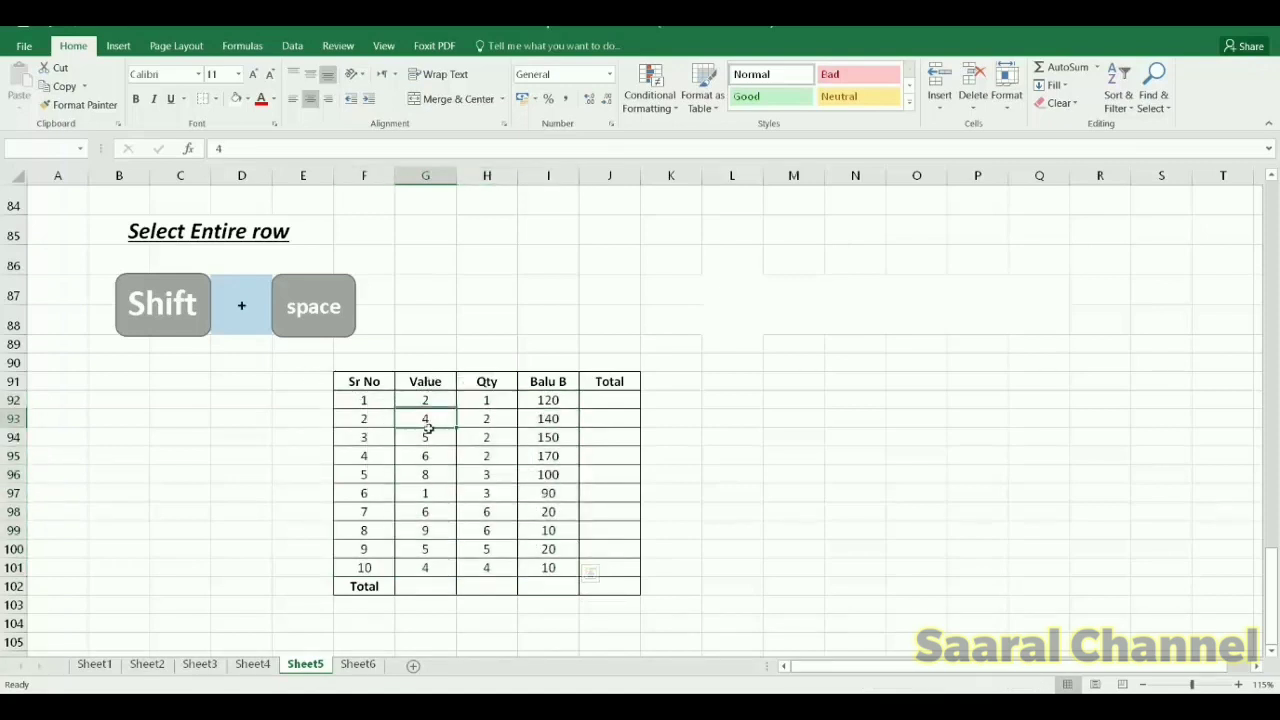
mouse_move(428, 428)
mouse_down()
mouse_move(541, 437)
mouse_move(378, 511)
mouse_up()
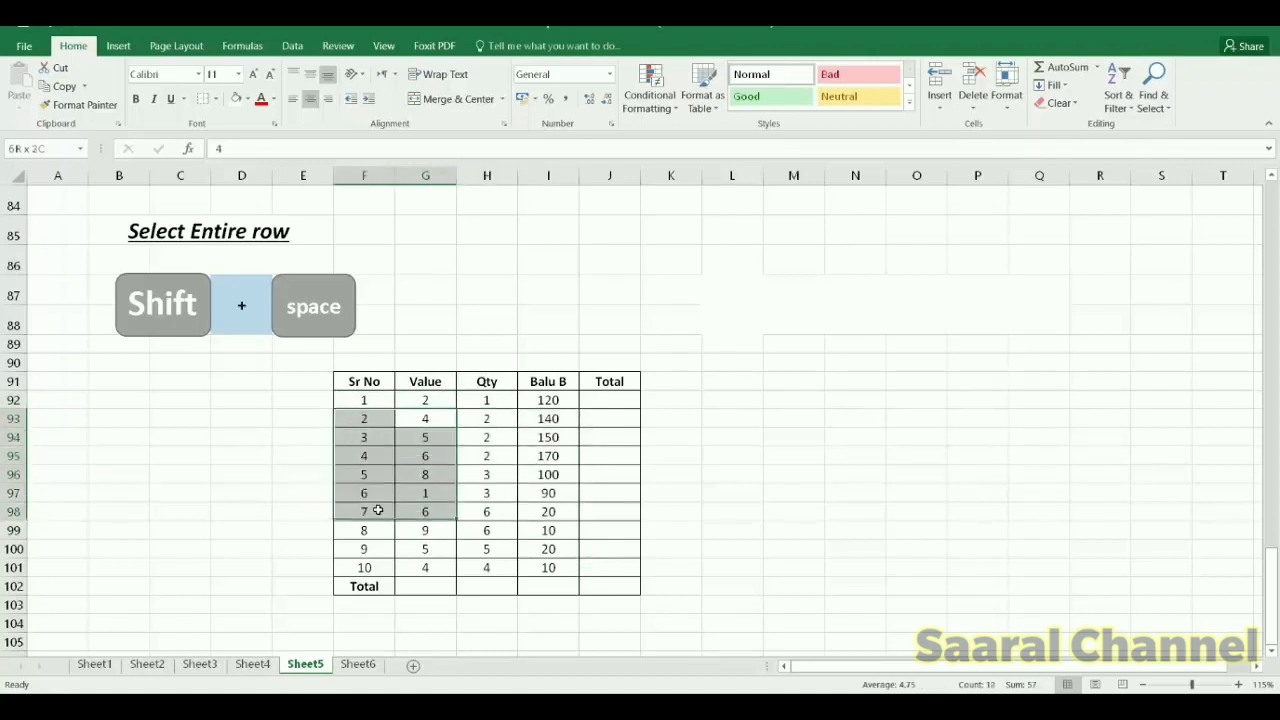
click(466, 531)
shift+click(496, 527)
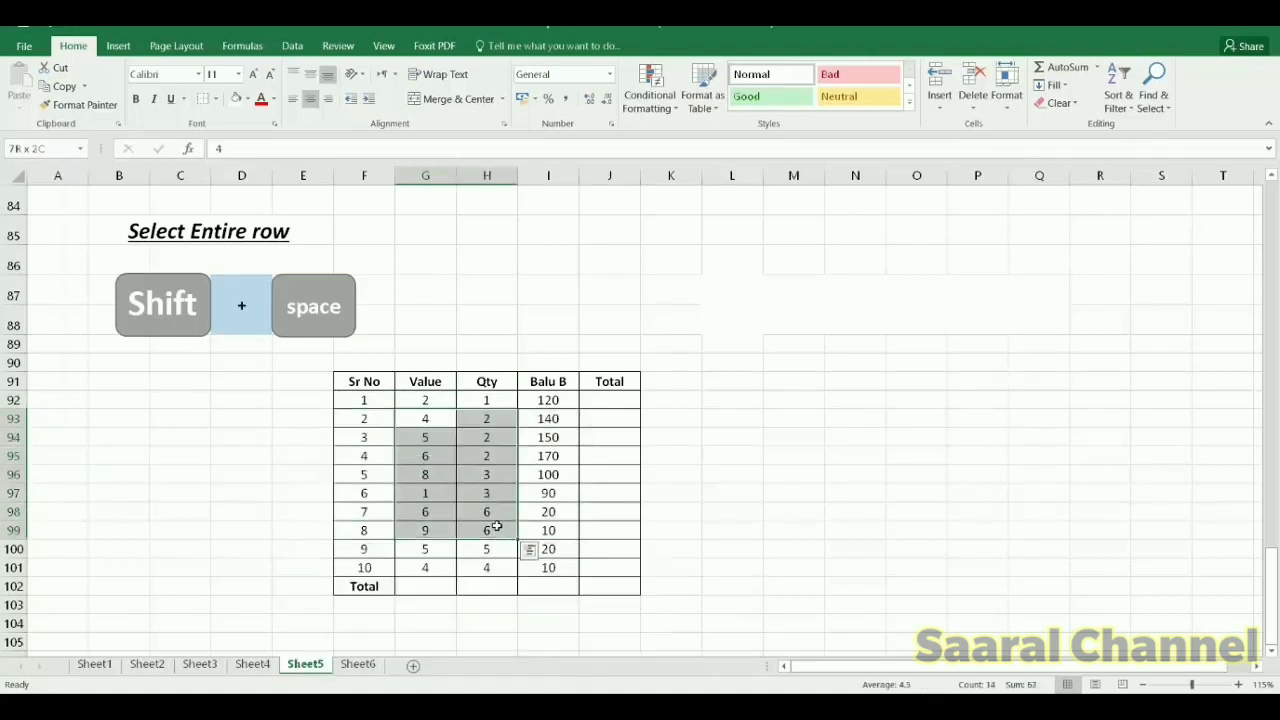
shift+click(546, 520)
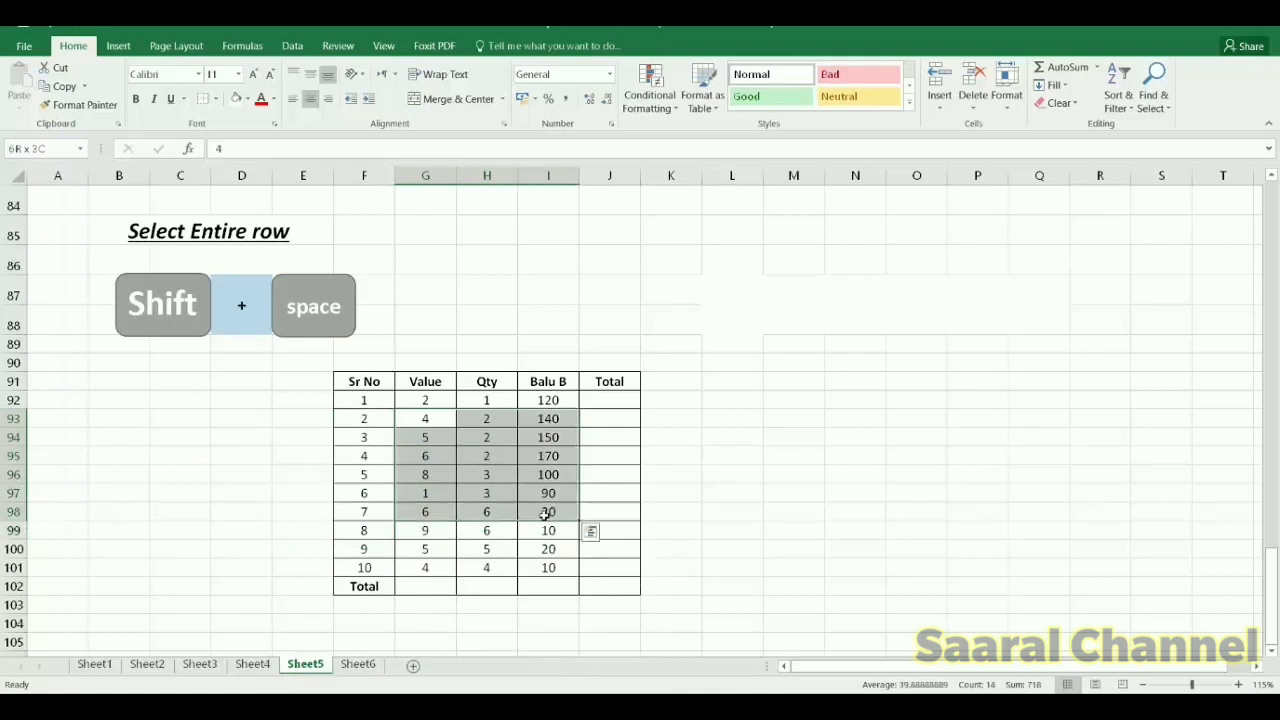
click(591, 532)
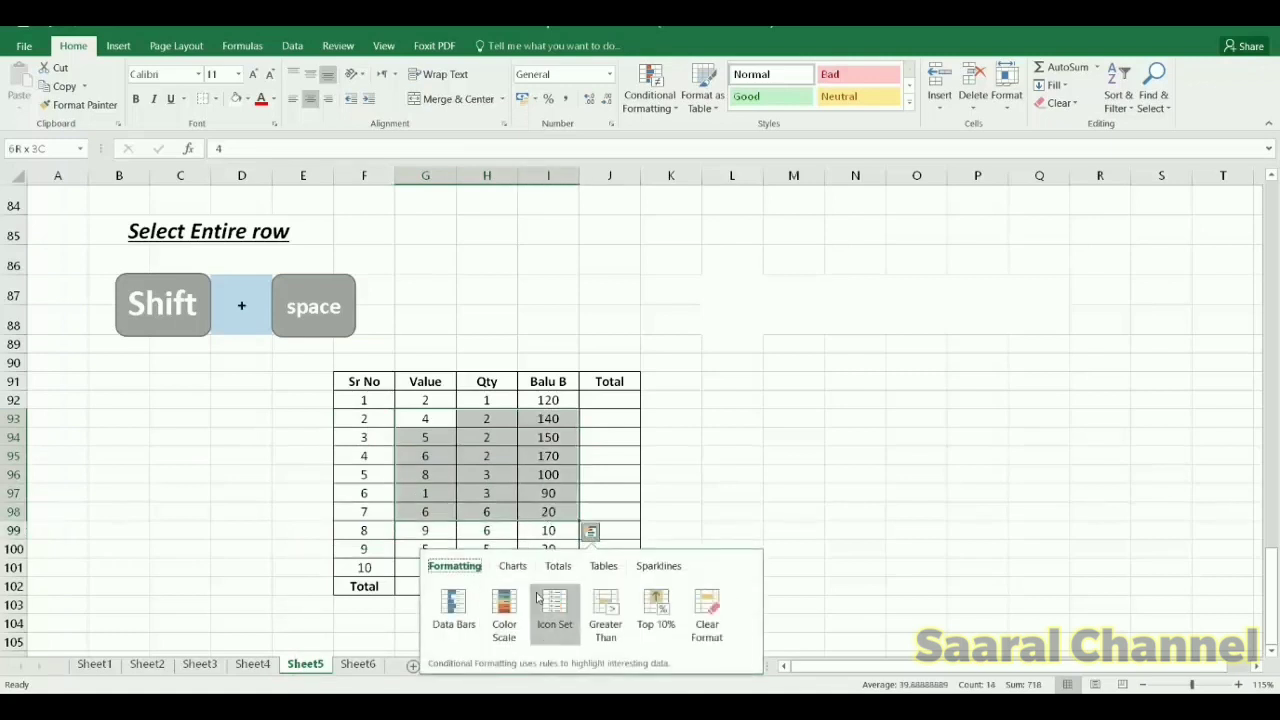
click(504, 605)
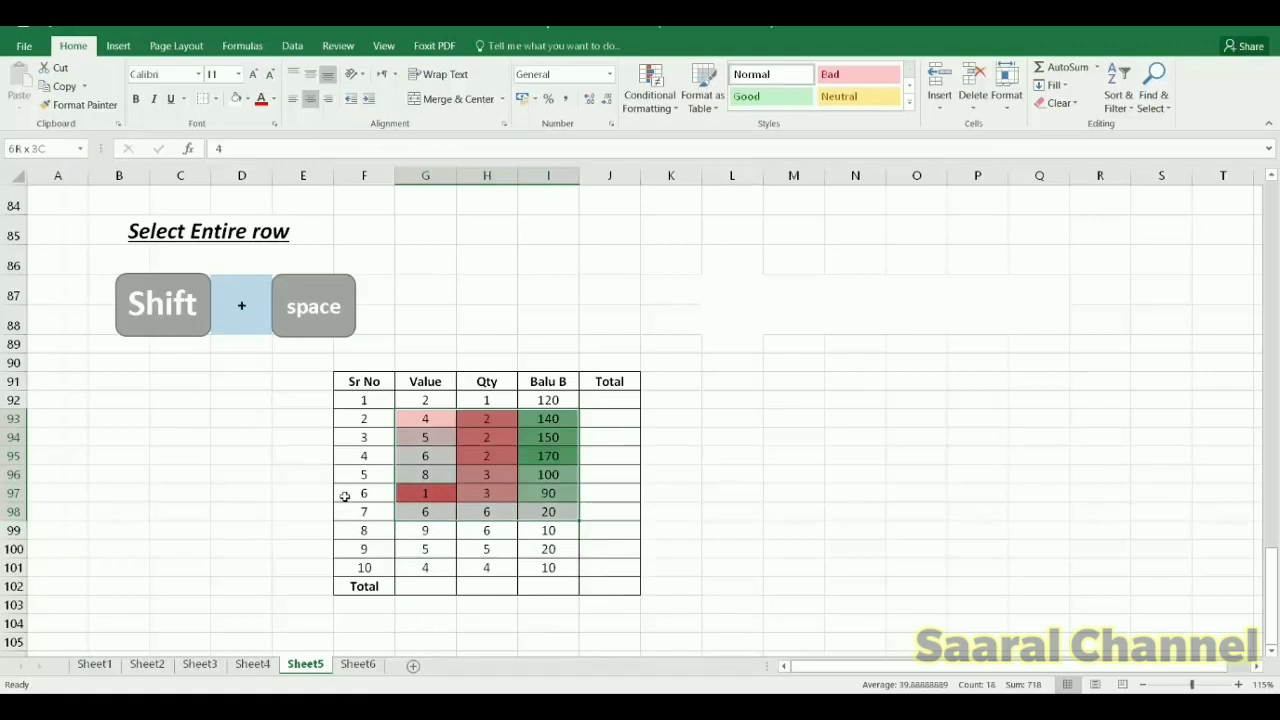
click(434, 550)
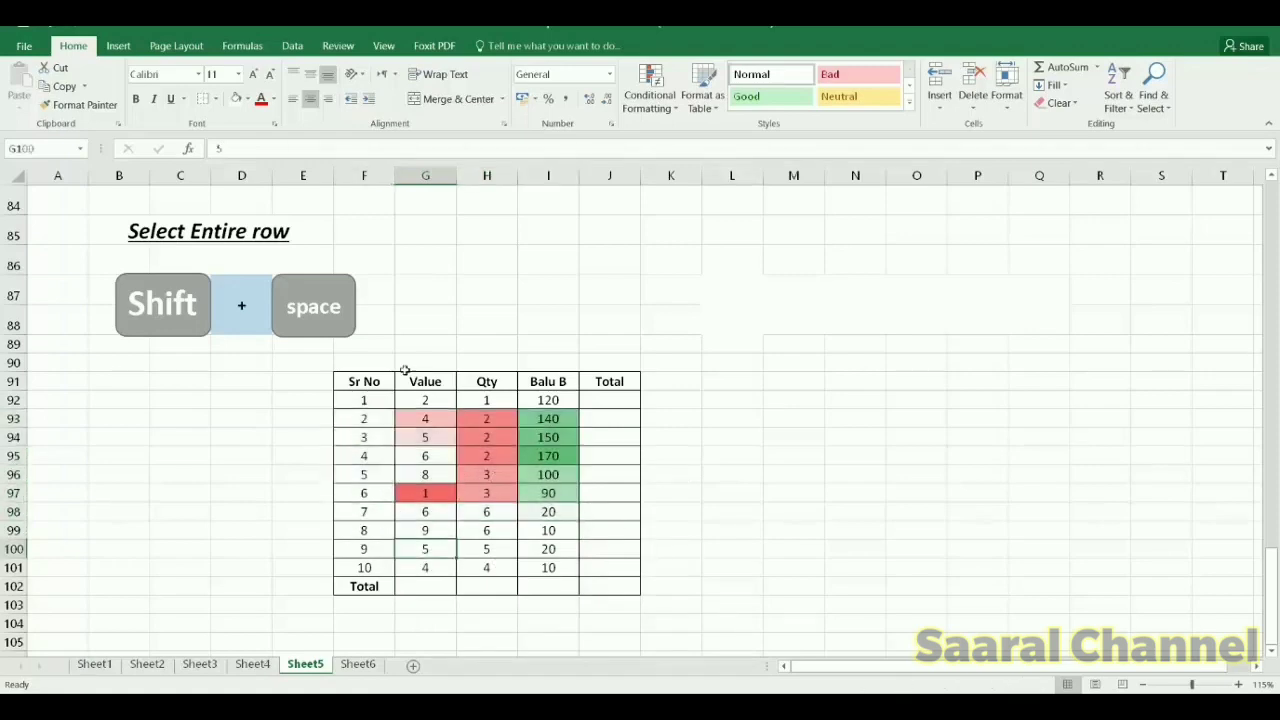
scroll(400, 355, up, 1)
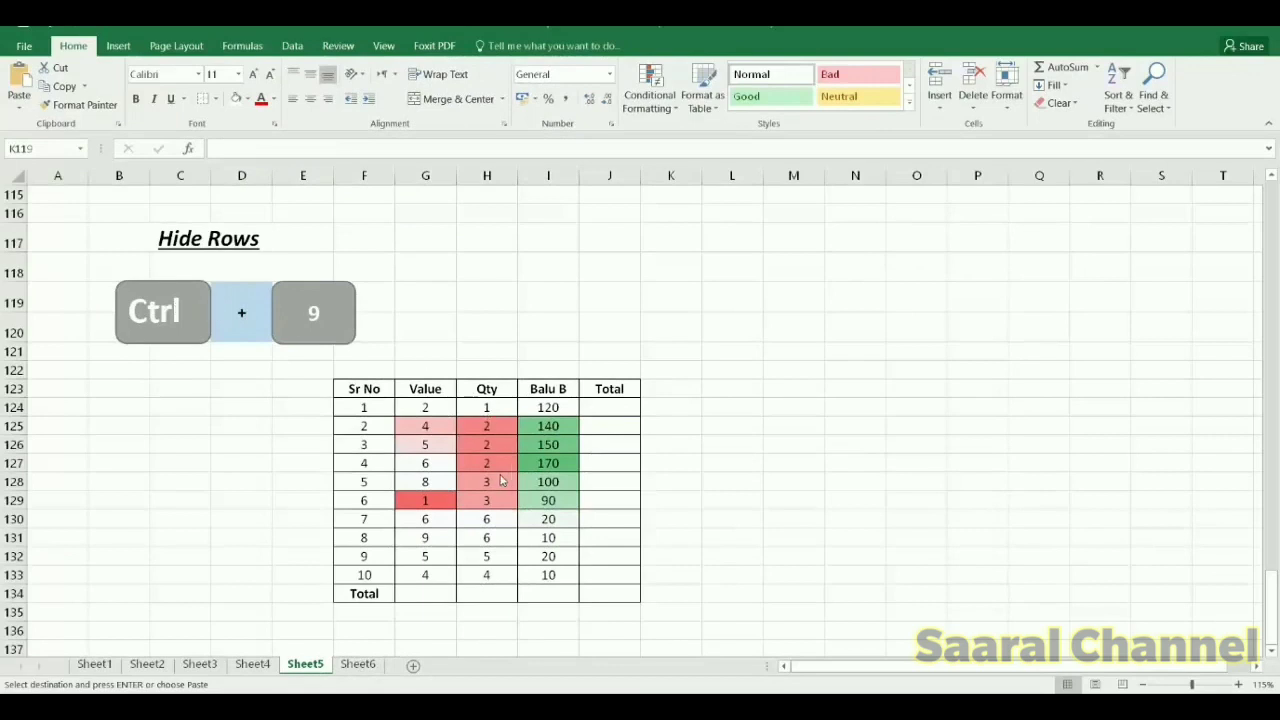
Hide the rows for Sr No 4, 8, 7 and 1 with Ctrl+9
key(ctrl+v)
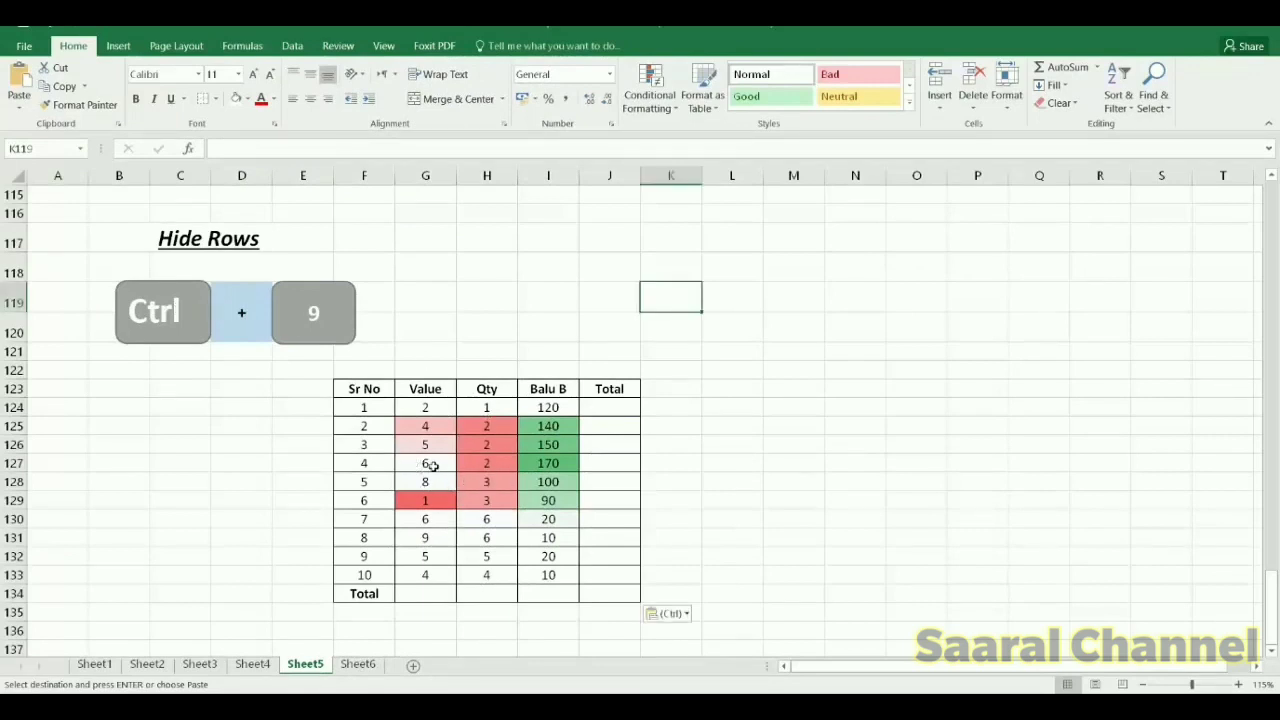
click(430, 465)
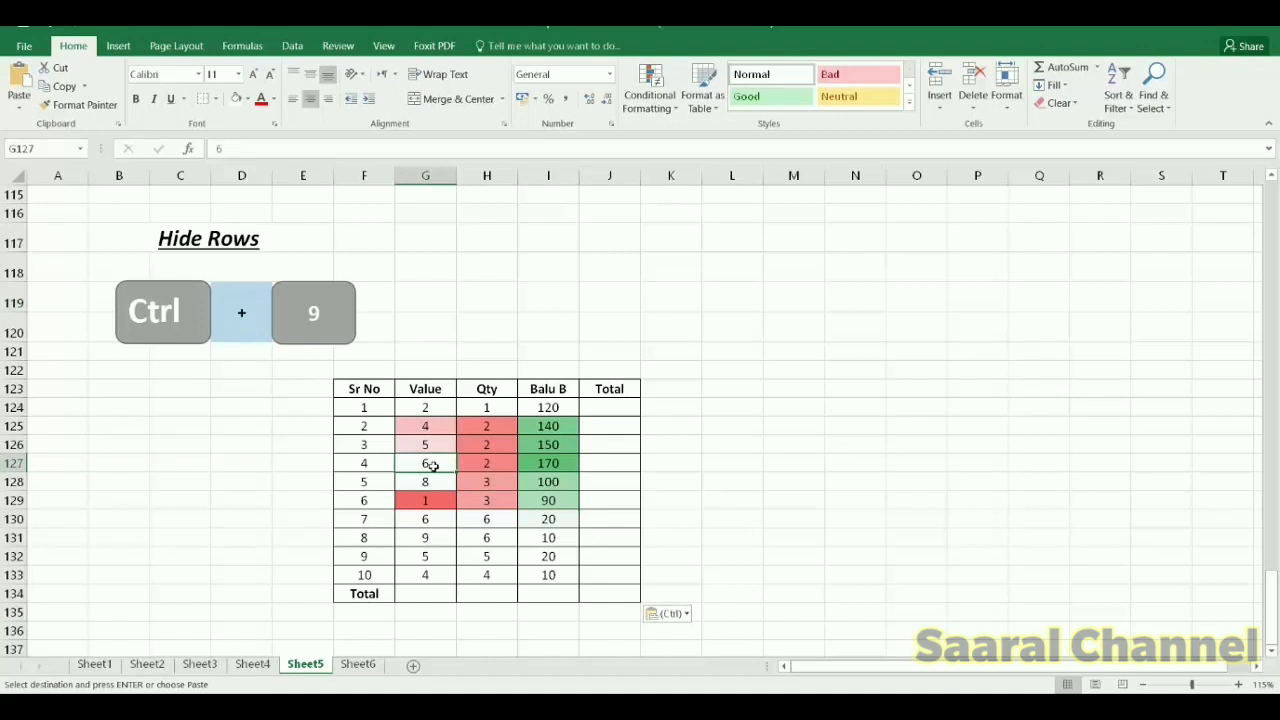
key(ctrl+9)
click(432, 520)
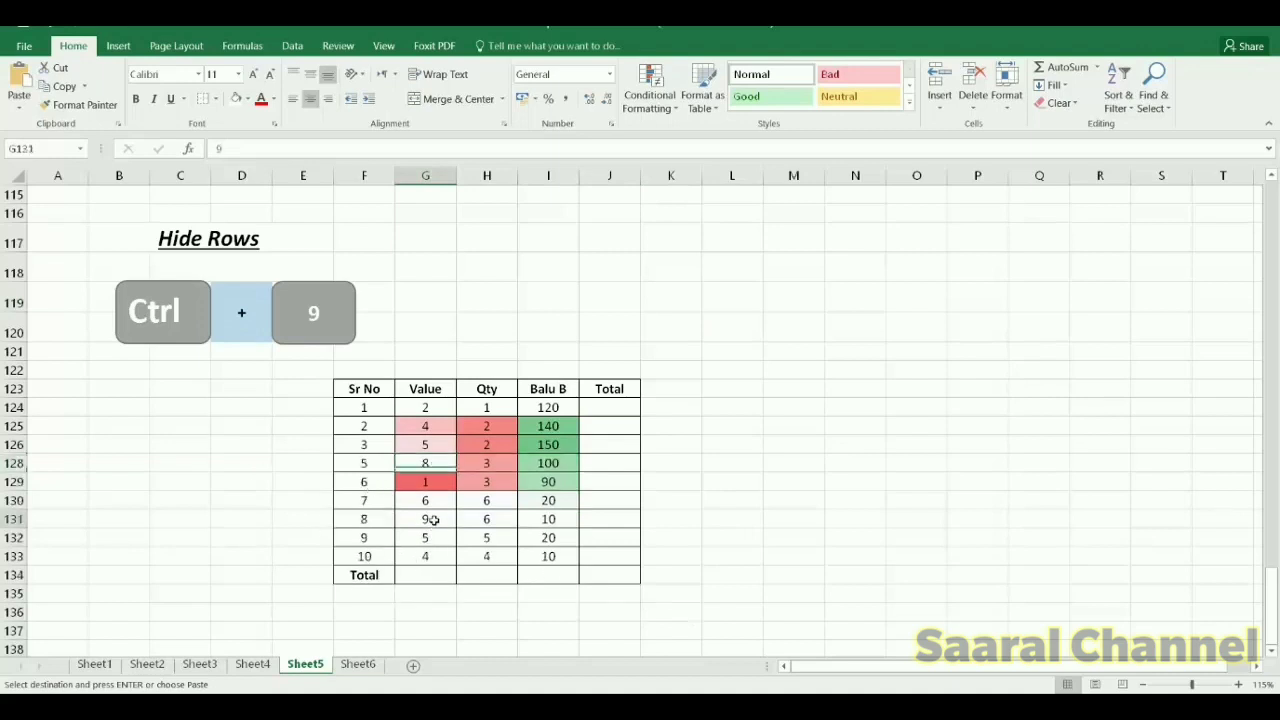
key(ctrl+9)
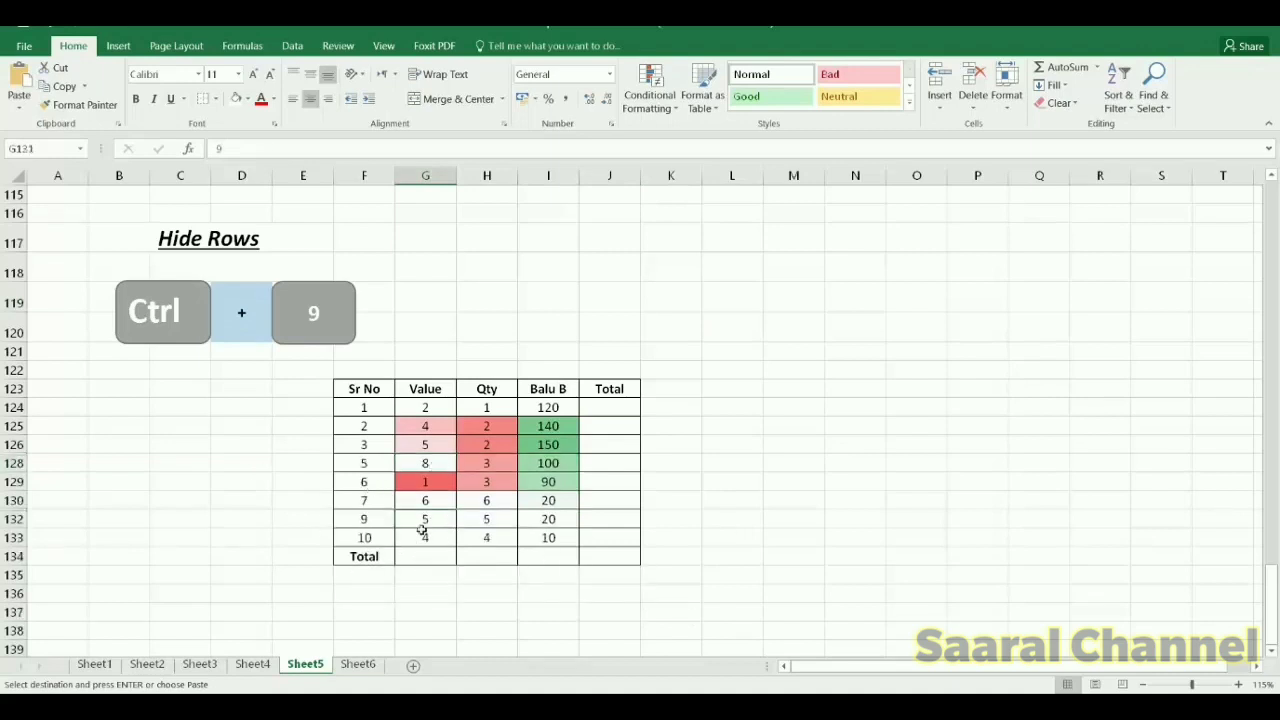
click(483, 501)
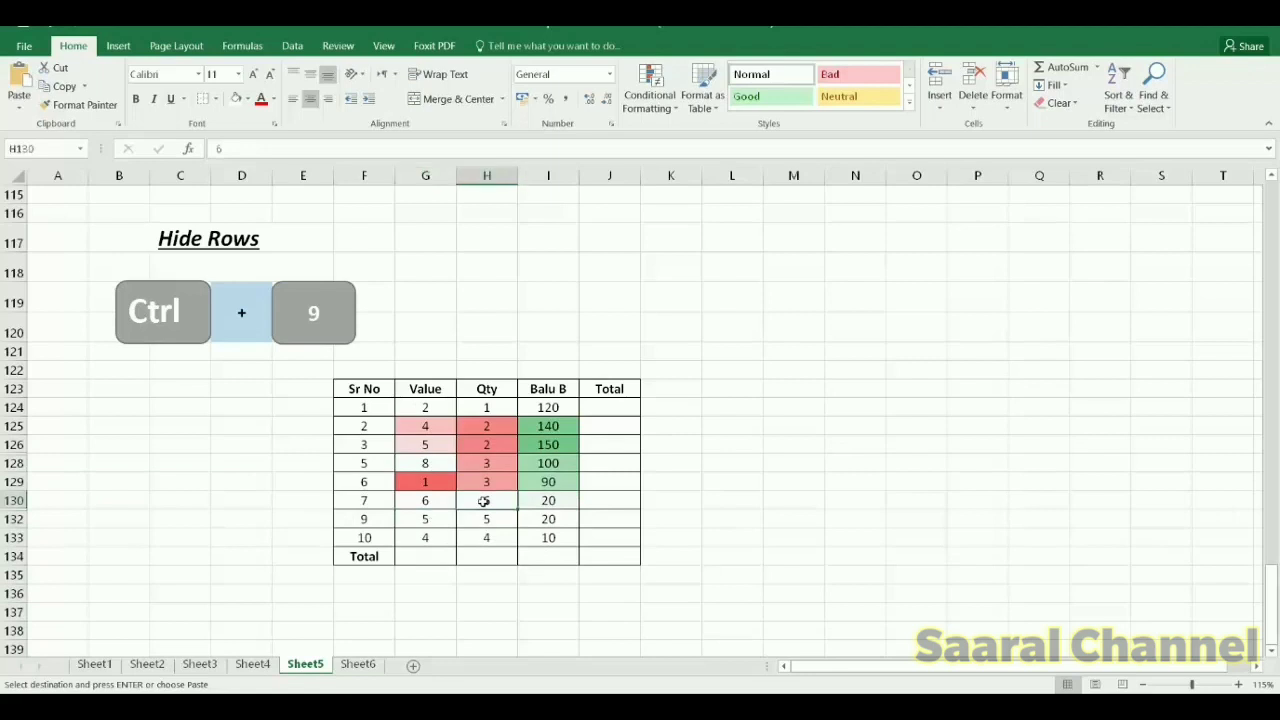
key(ctrl+9)
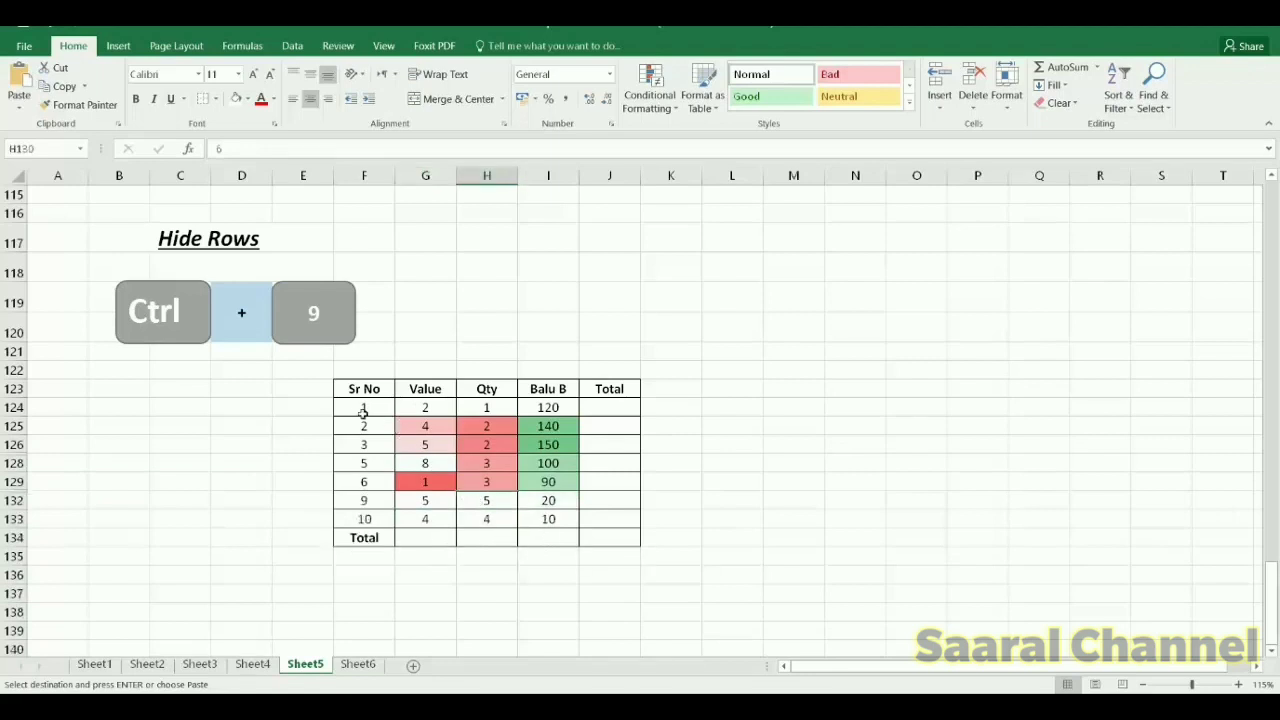
click(357, 407)
key(ctrl+9)
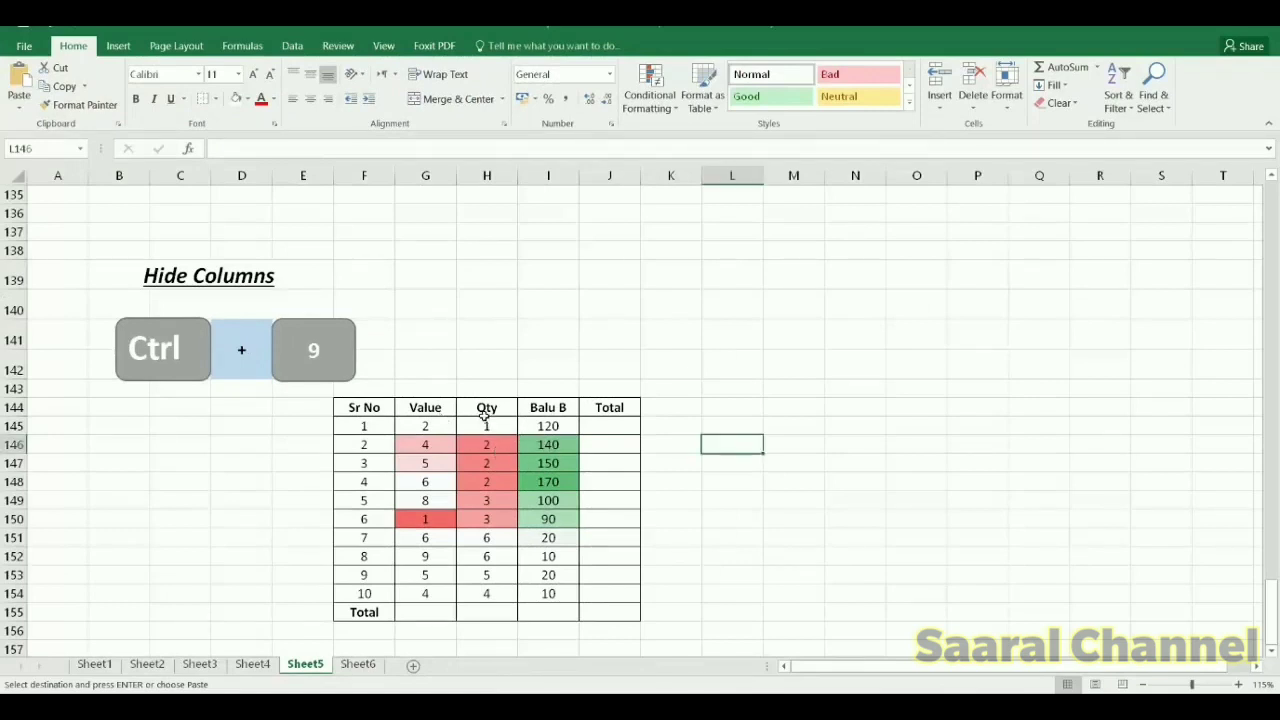
Hide the Sr No 1 row of the Hide Columns table with Ctrl+9
click(486, 425)
key(ctrl+v)
key(ctrl+9)
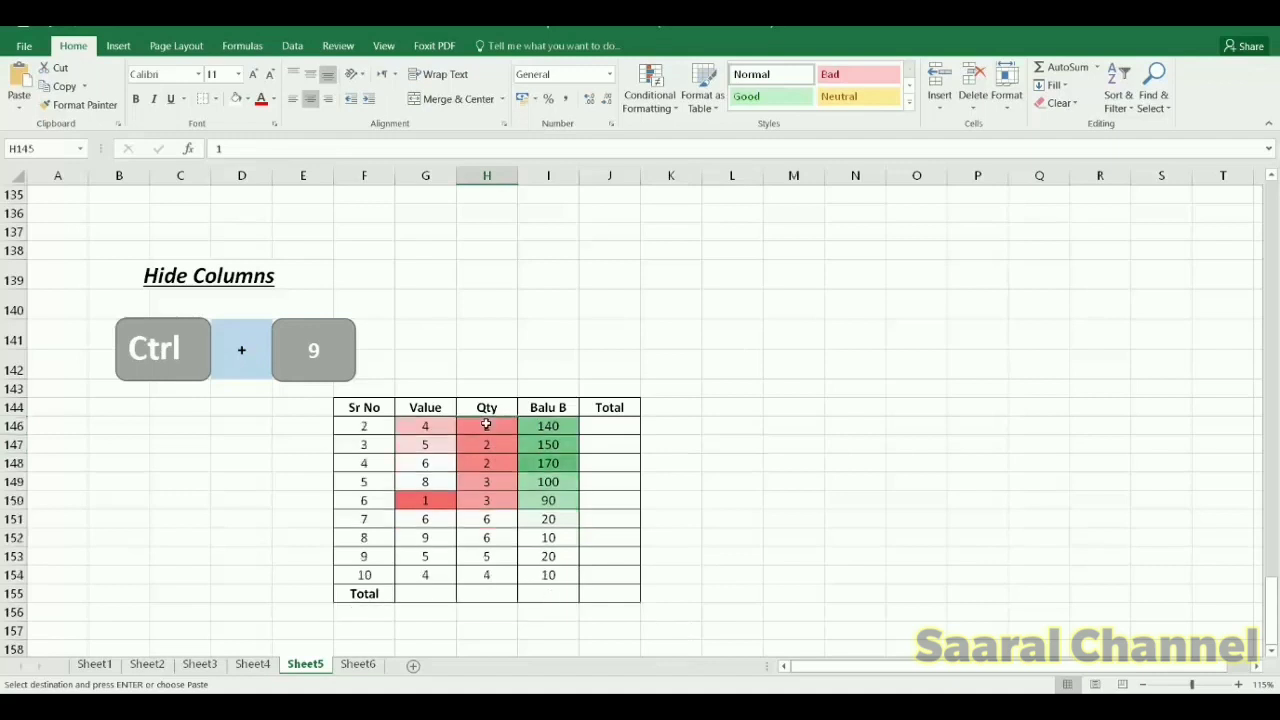
Hide the Value, Balu B and Qty columns with Ctrl+0
click(430, 410)
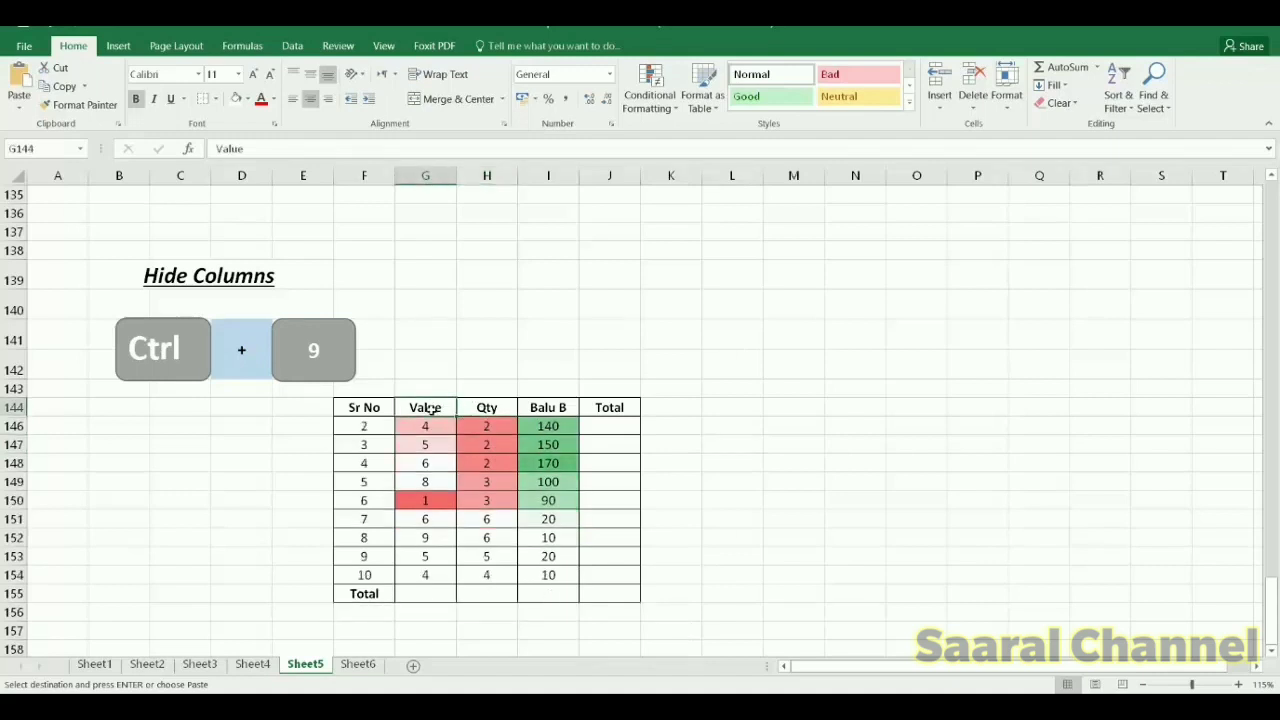
key(ctrl+0)
click(487, 407)
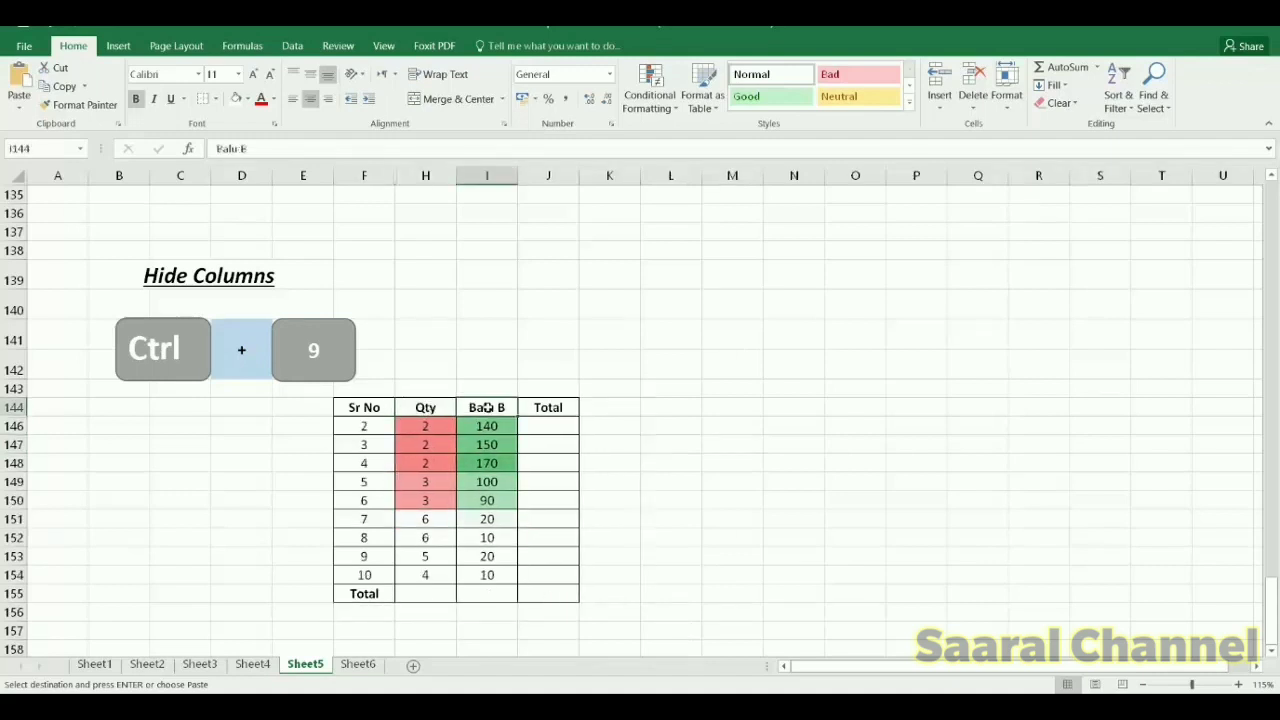
key(ctrl+0)
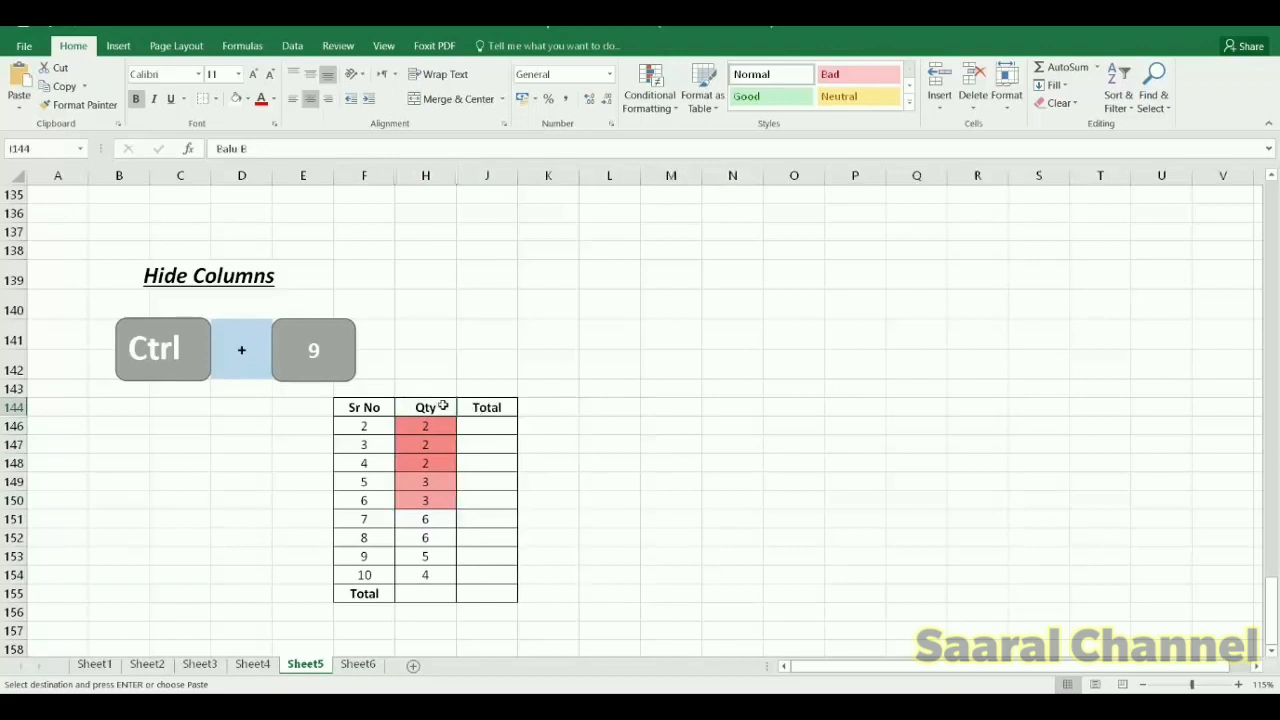
click(442, 407)
key(ctrl+0)
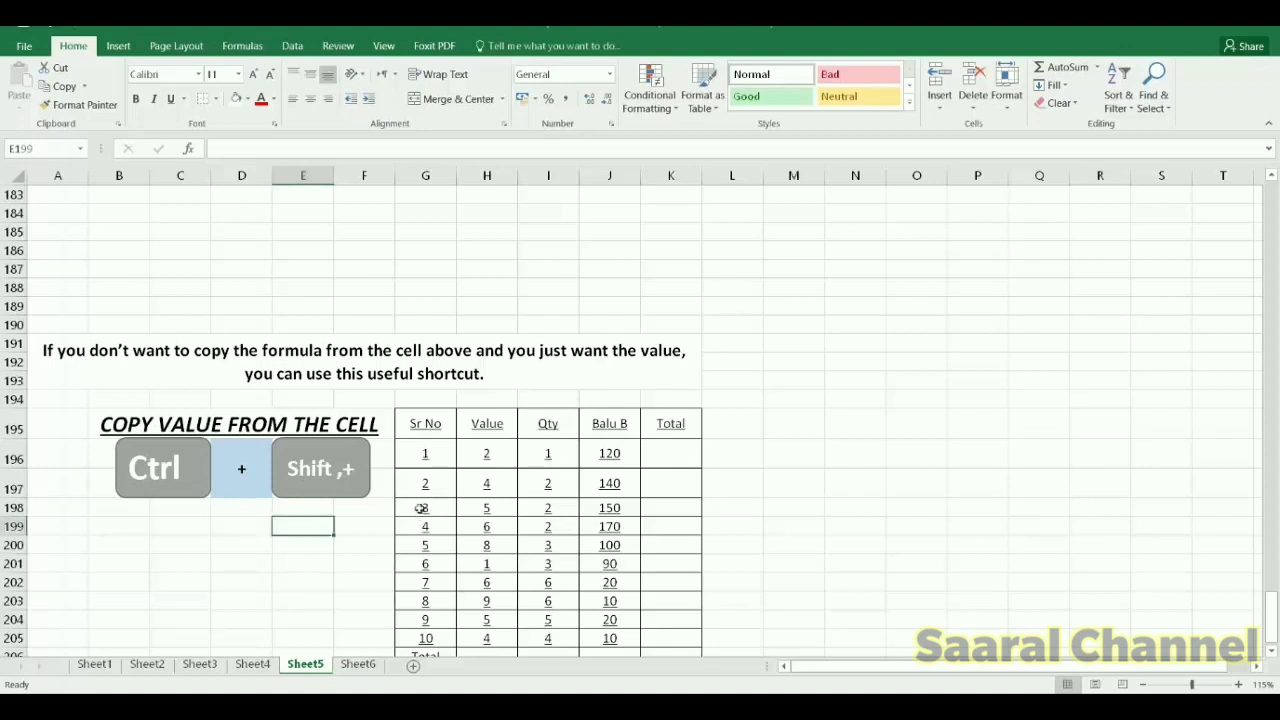
Insert cells shifting down at the Sr No 3 record, then try inserting entire columns and undo
click(439, 510)
drag(436, 508, 657, 510)
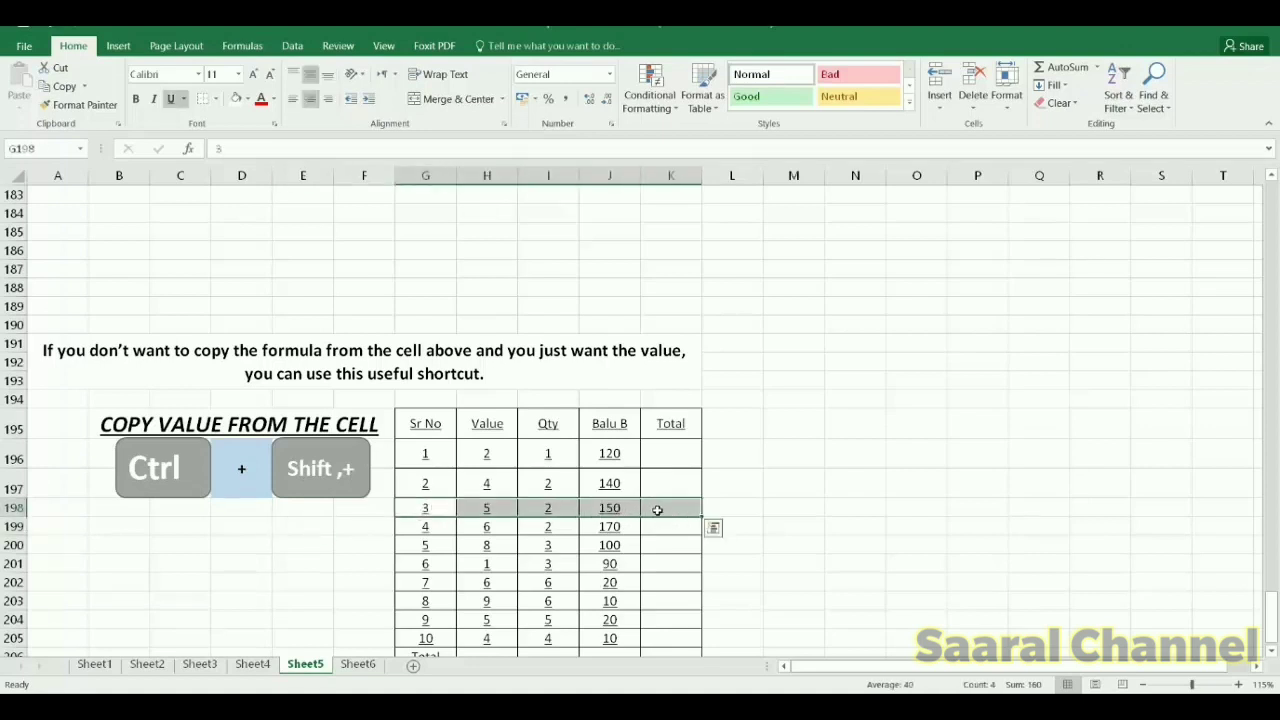
key(ctrl+shift+plus)
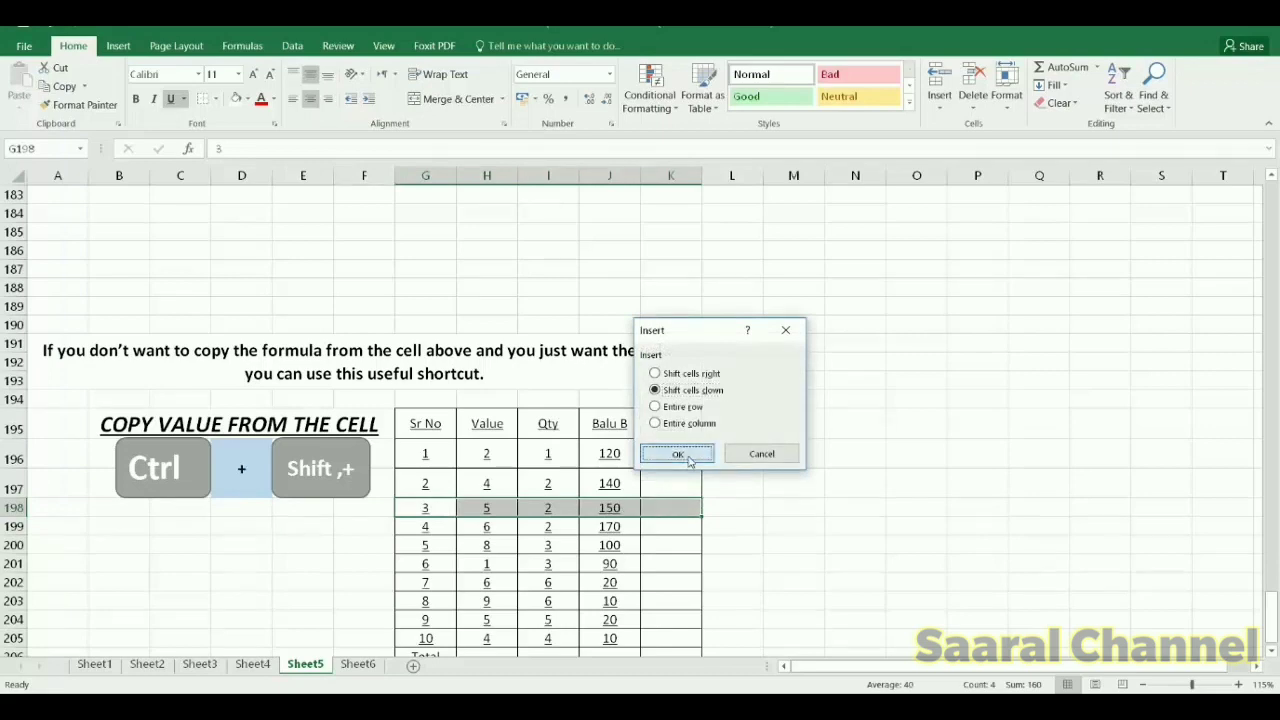
click(678, 454)
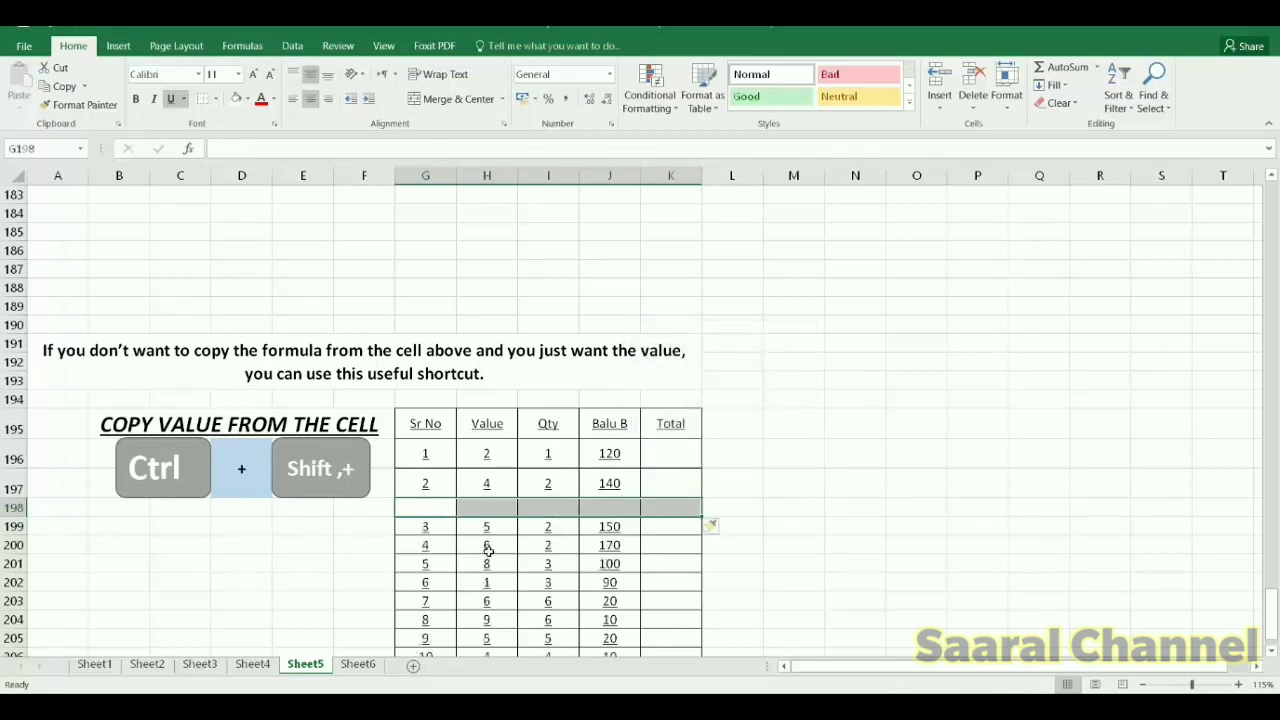
key(ctrl+shift+plus)
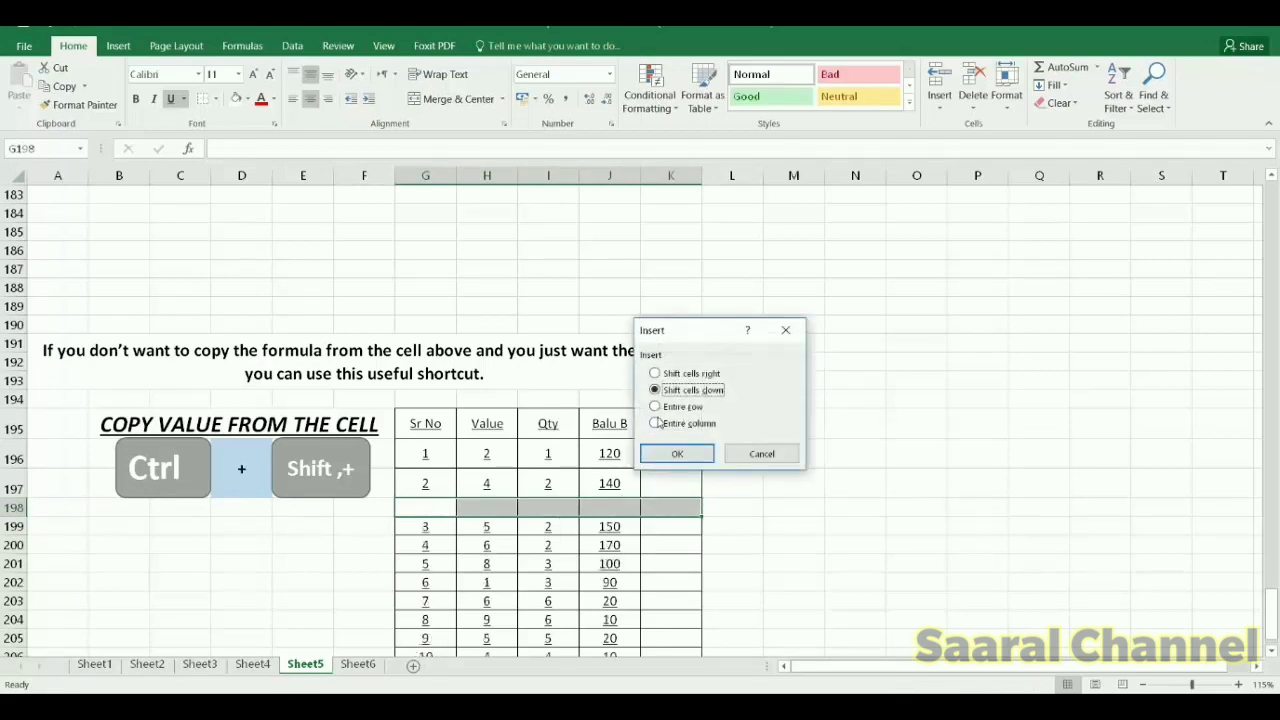
click(657, 424)
click(676, 454)
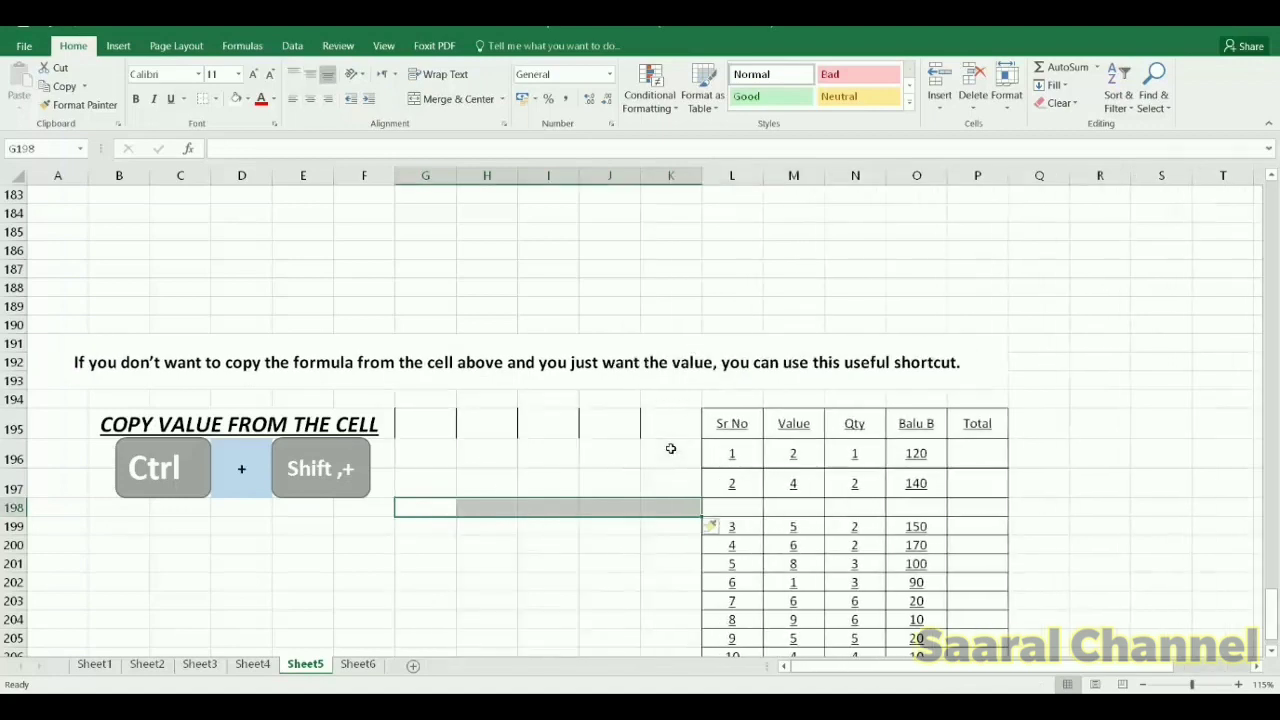
key(ctrl+z)
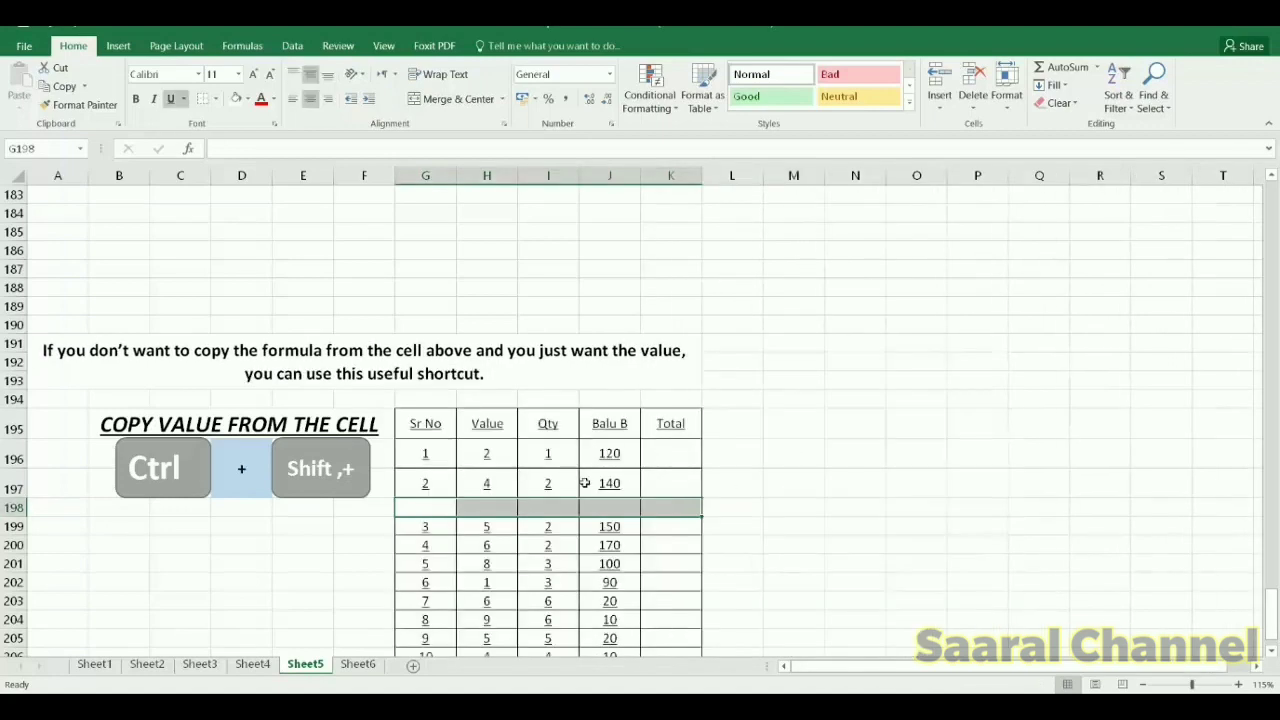
Insert an entire blank column before the Qty column
click(553, 483)
drag(553, 424, 543, 637)
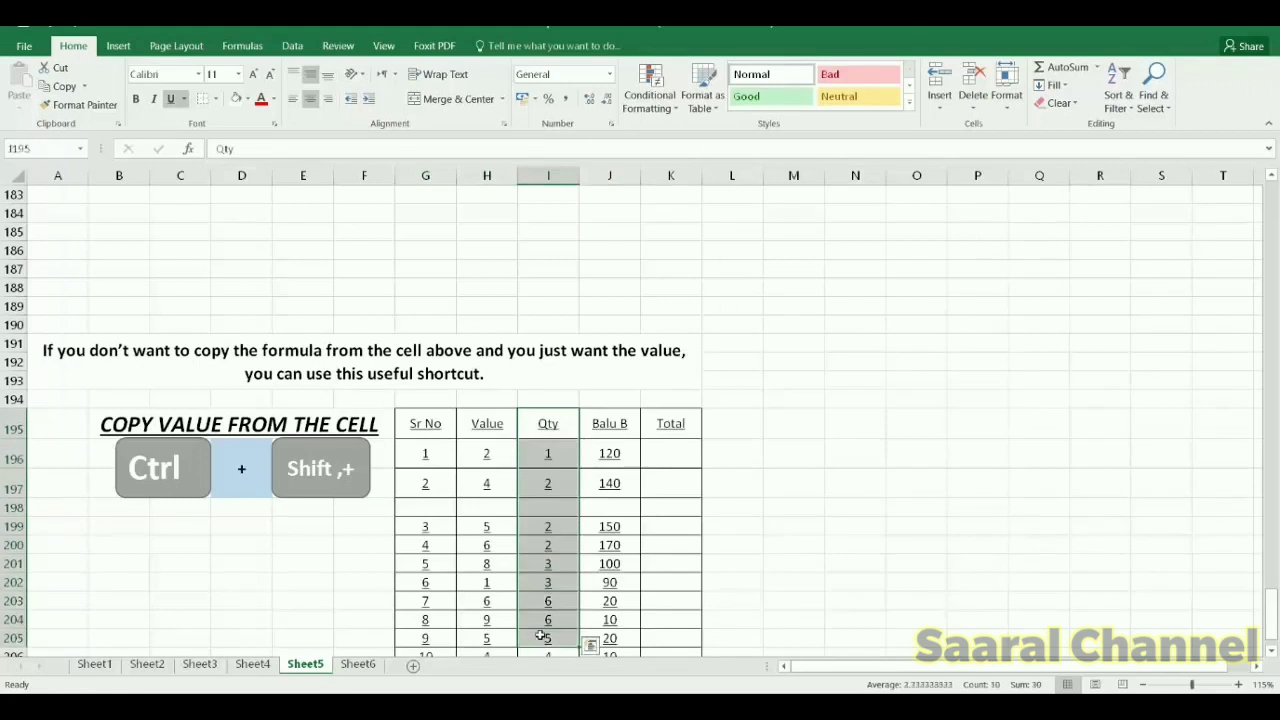
key(ctrl+shift+plus)
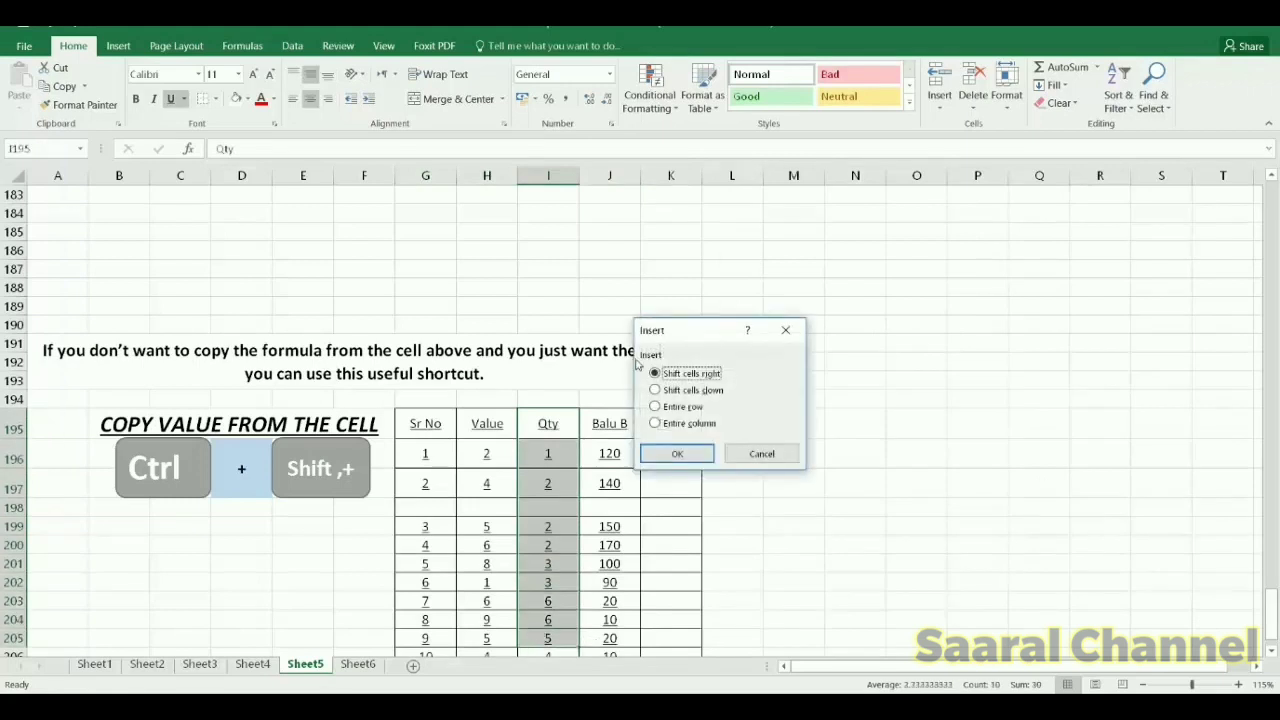
click(670, 424)
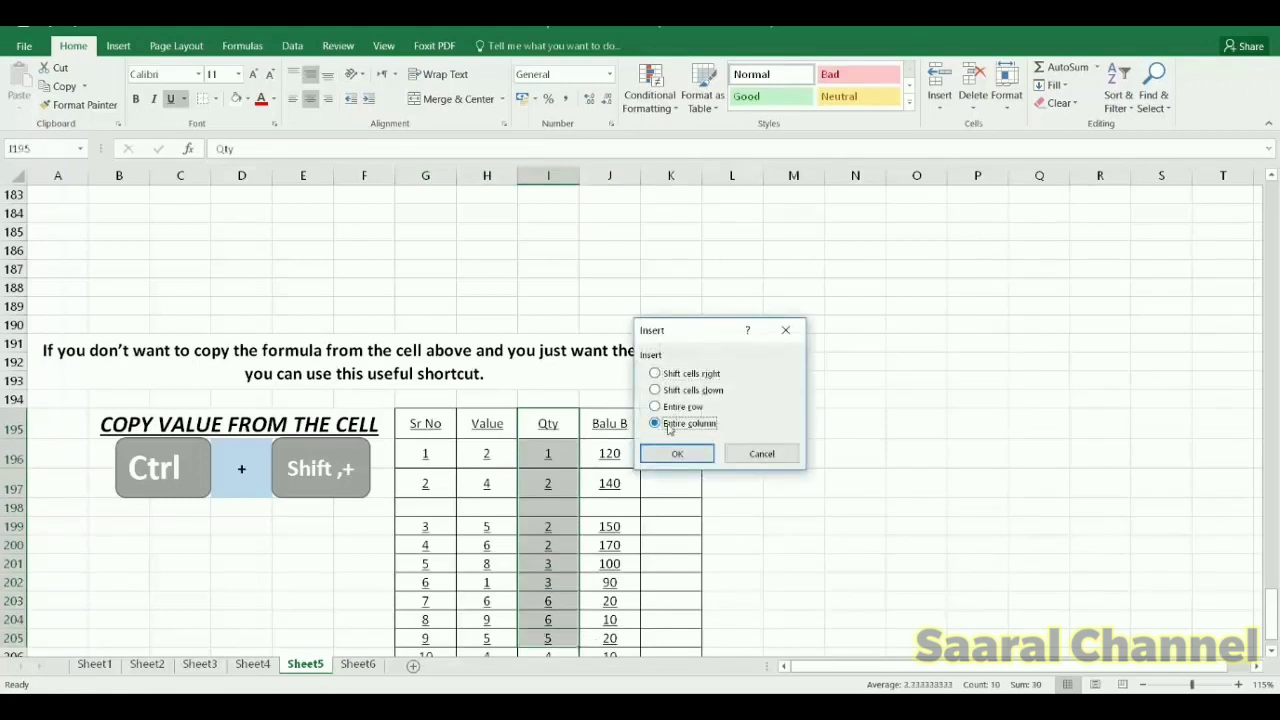
click(676, 454)
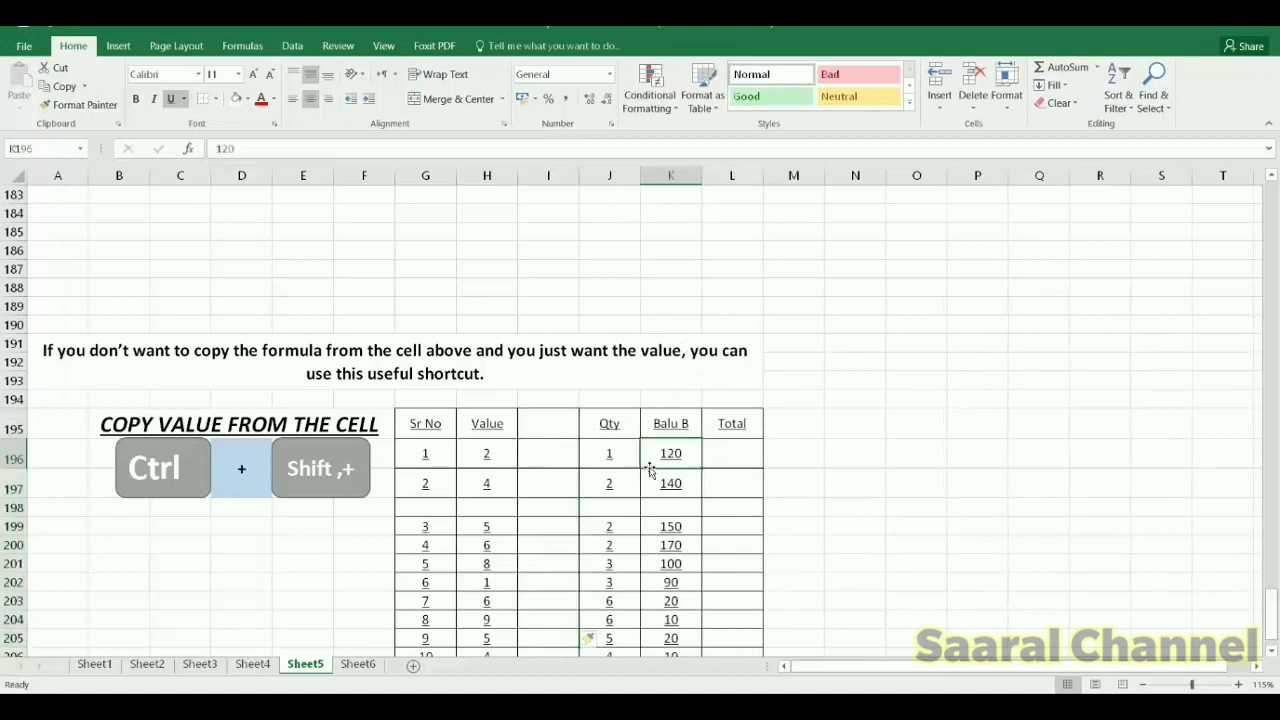
Insert a cell at the 120 in row 196, shifting it one cell right
scroll(650, 470, down, 1)
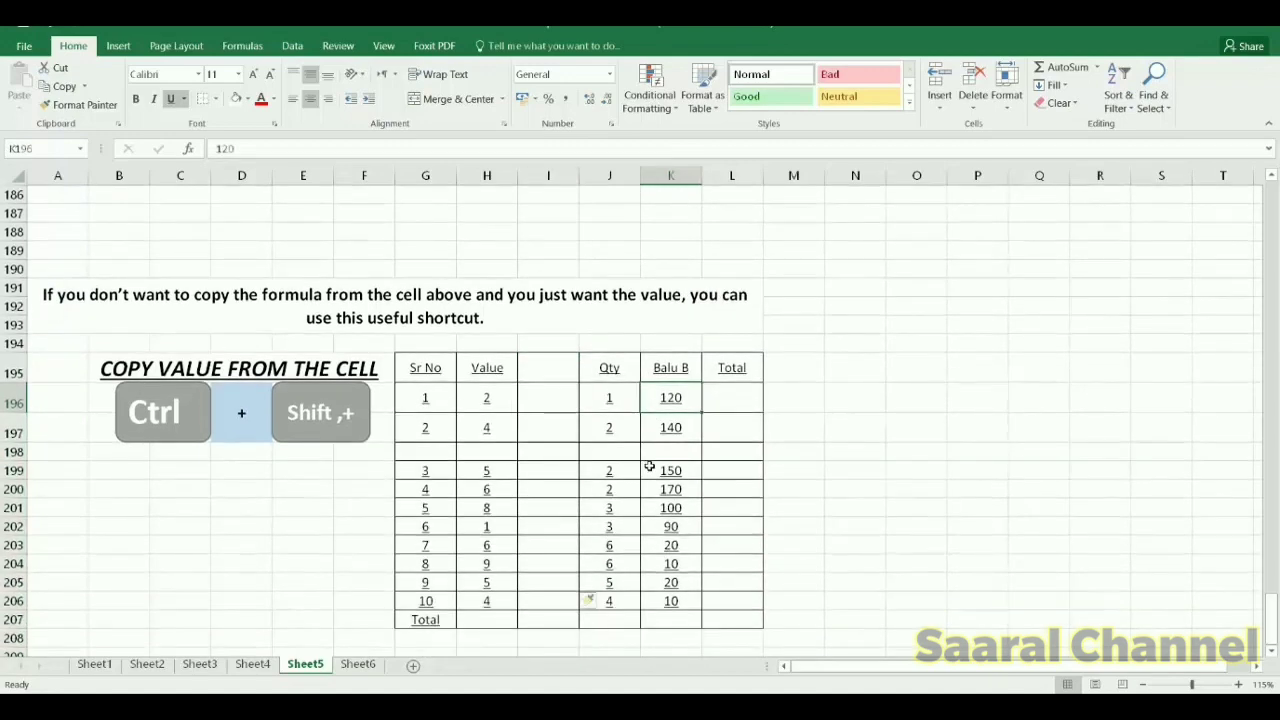
key(ctrl+shift+plus)
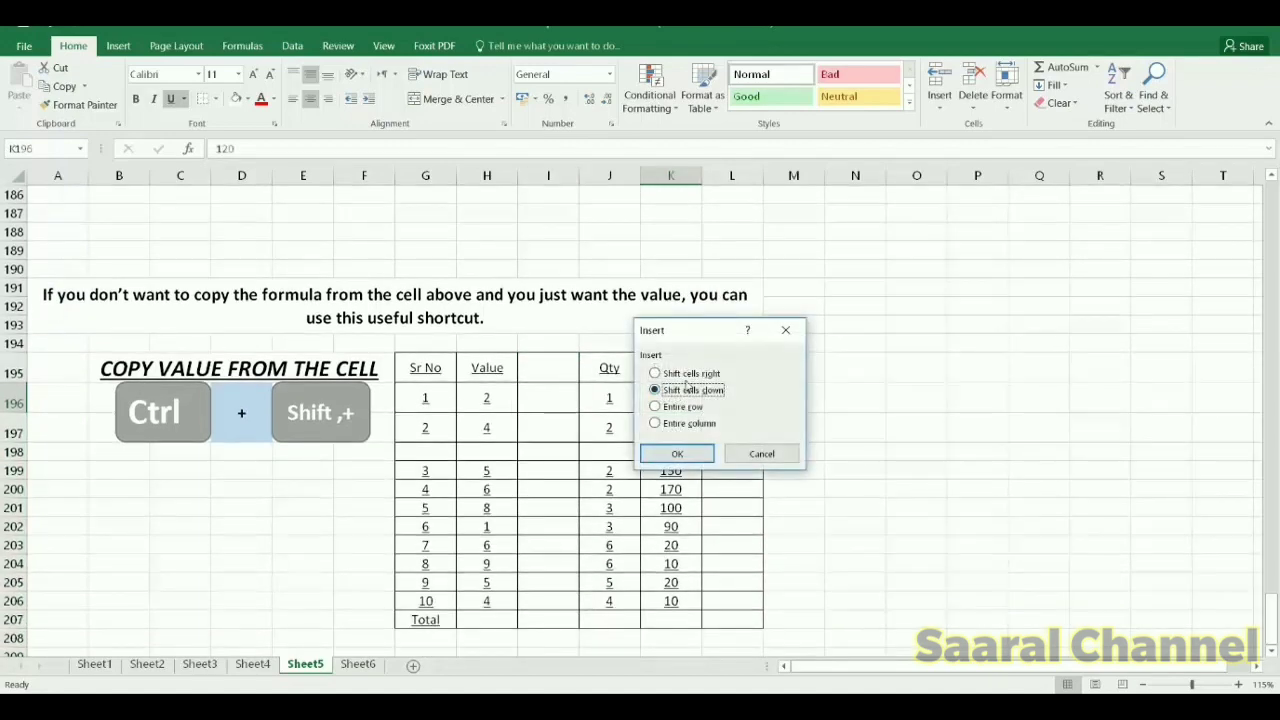
click(687, 376)
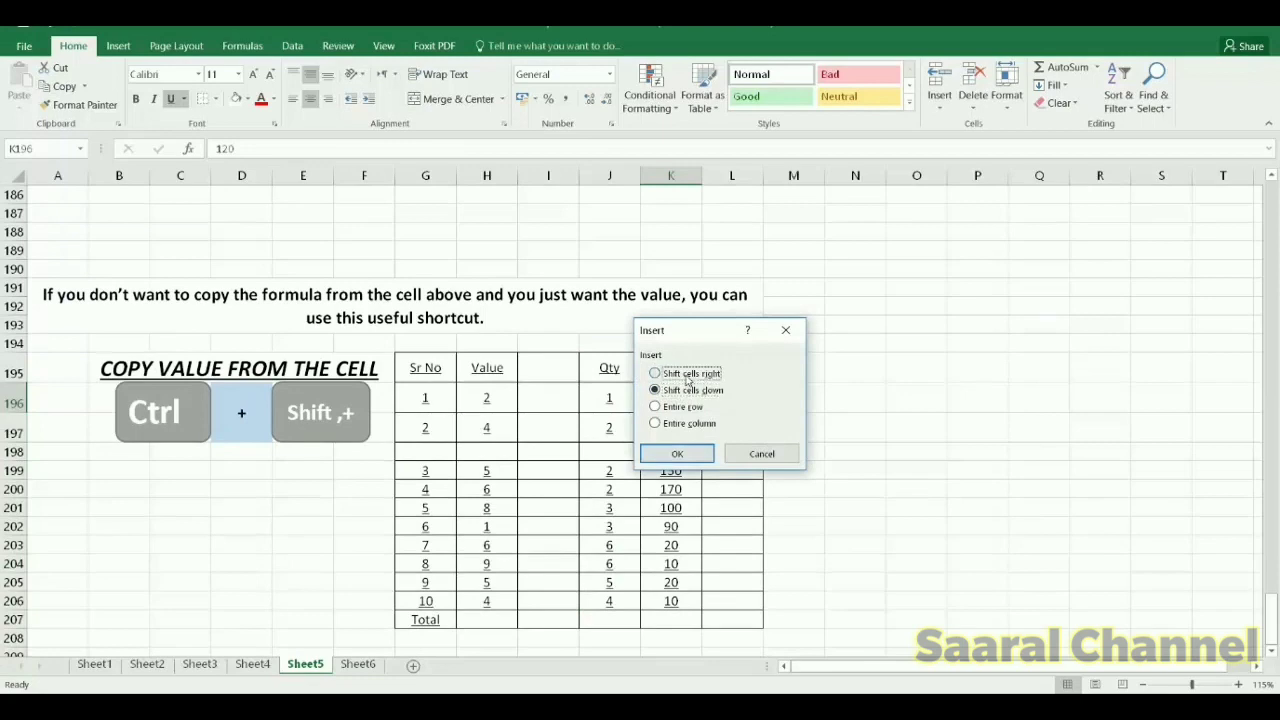
click(661, 459)
Insert cells beside the Sr No column, shifting the whole table one column right
drag(430, 398, 421, 615)
key(ctrl+shift+plus)
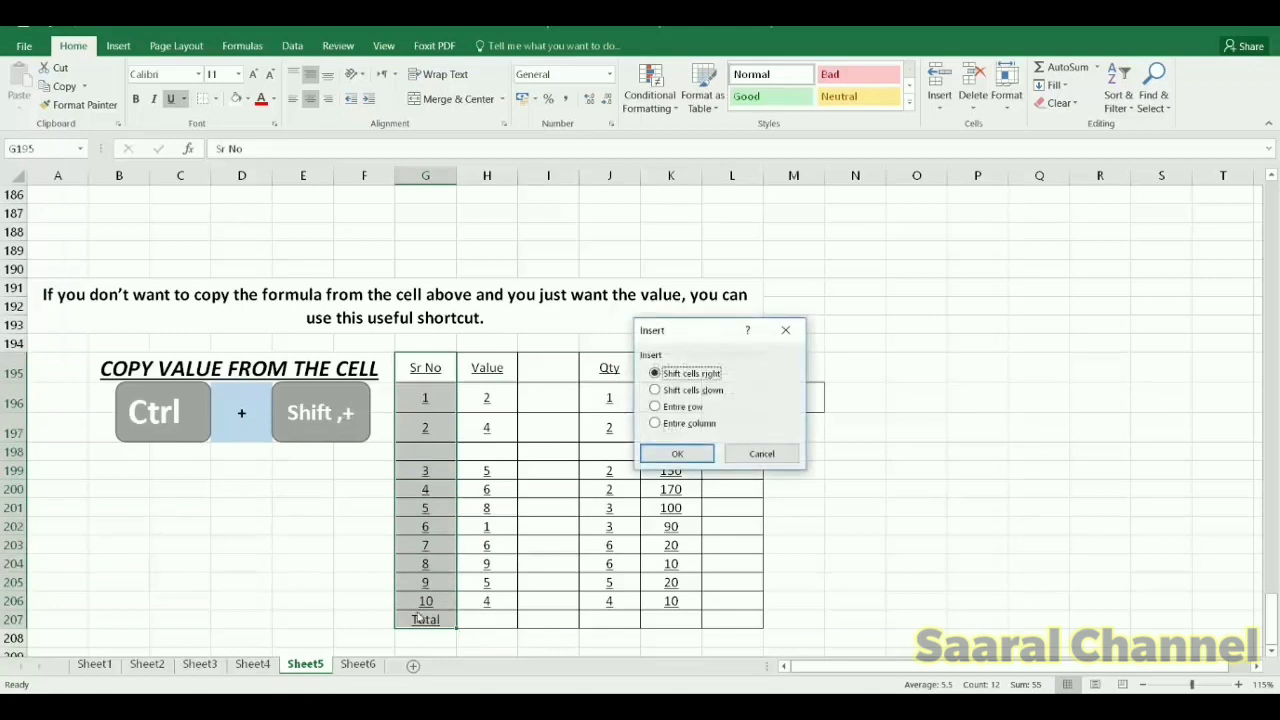
click(683, 456)
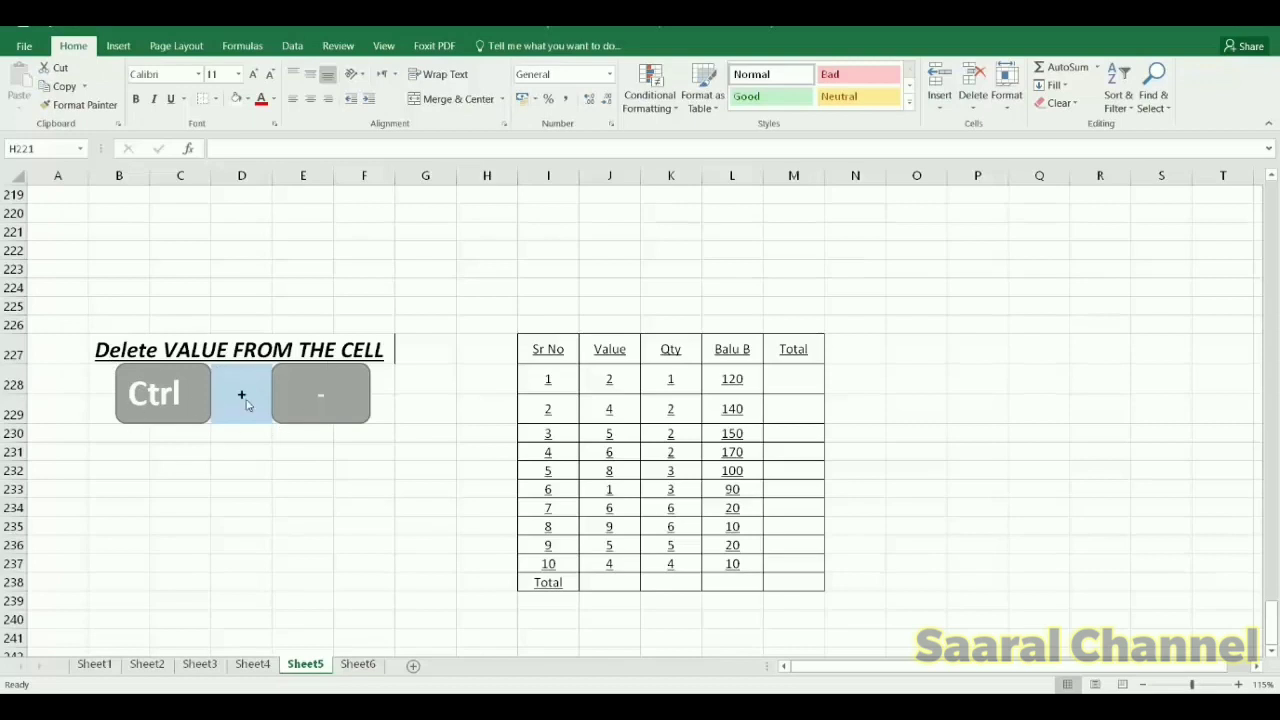
Delete the entire row 229 holding Sr No 2
click(560, 410)
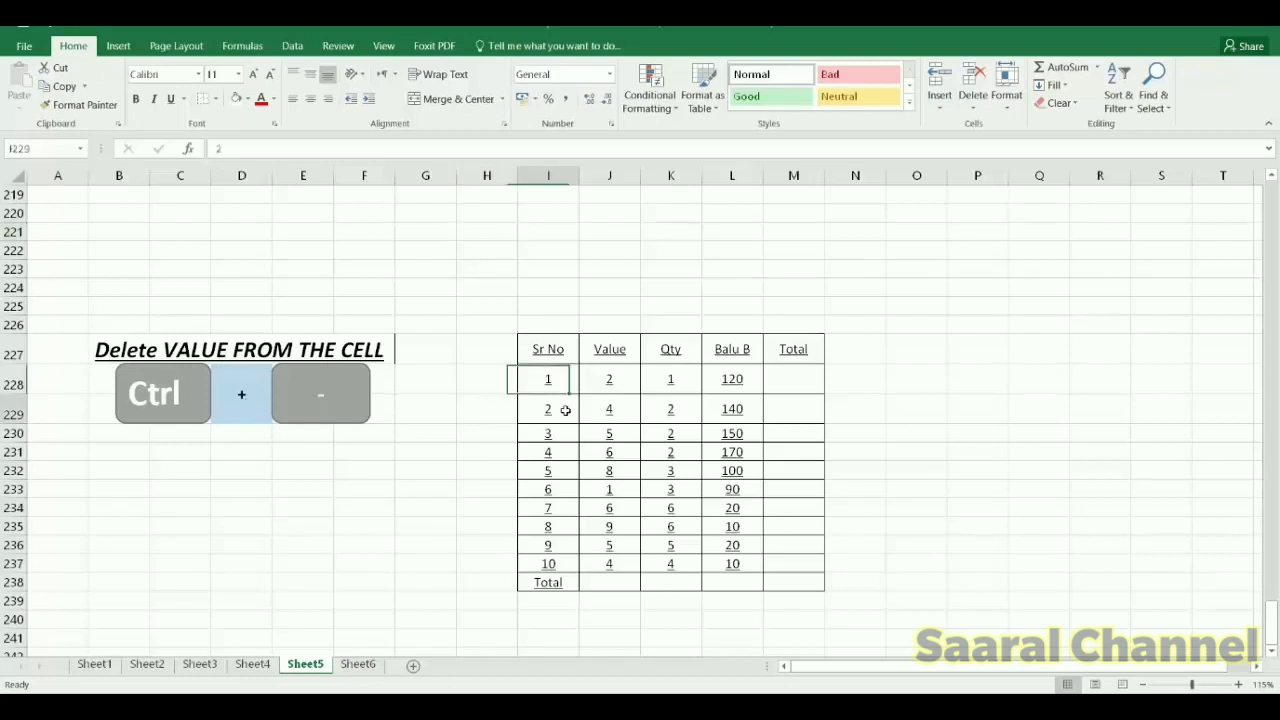
key(ctrl+minus)
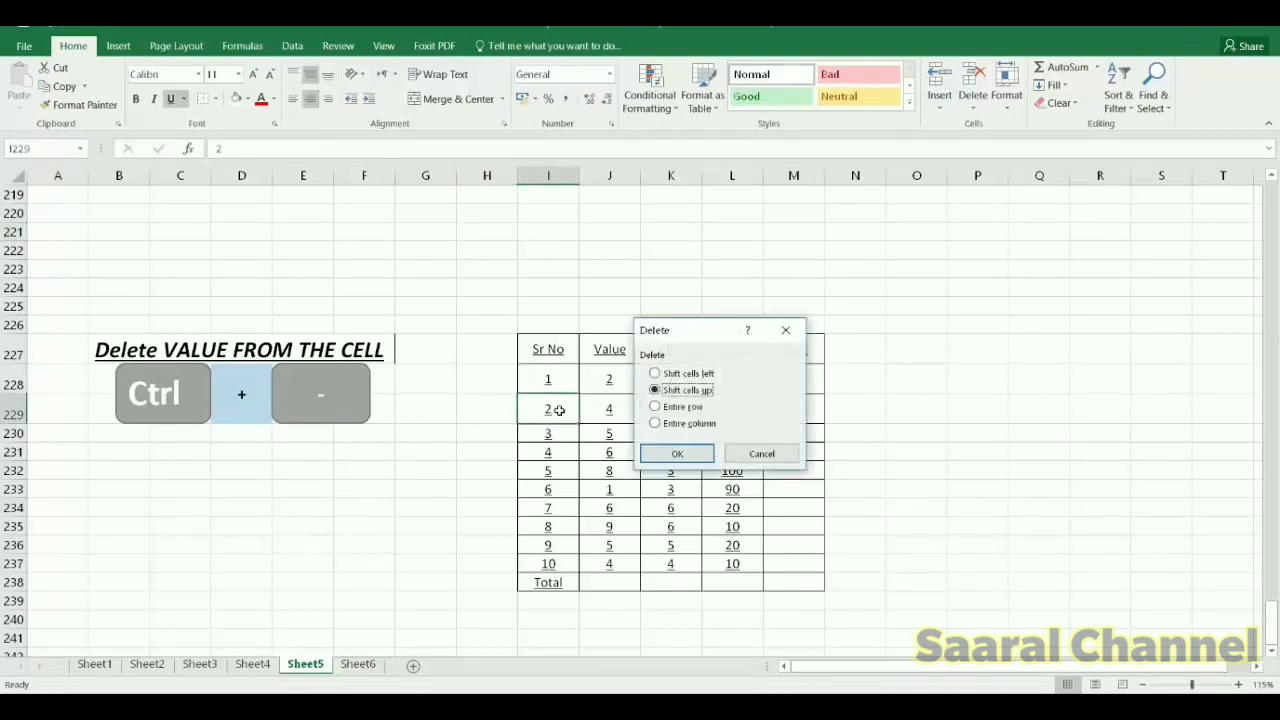
click(668, 406)
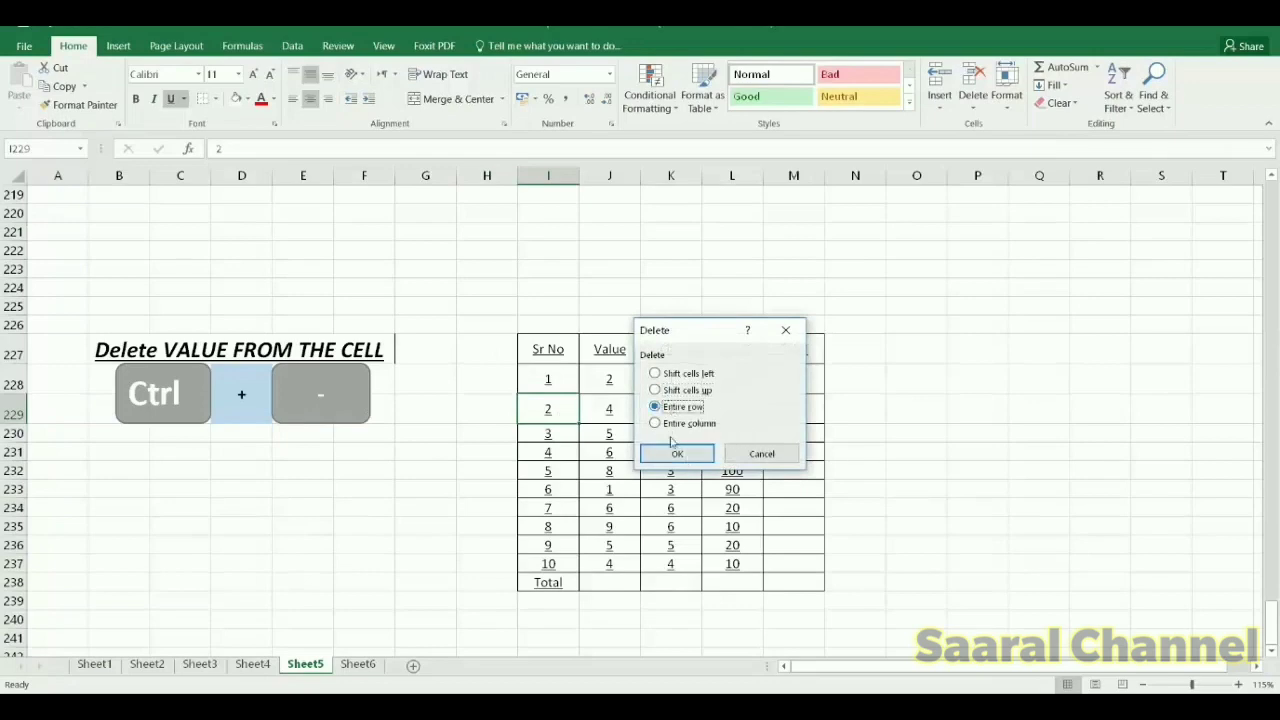
click(674, 456)
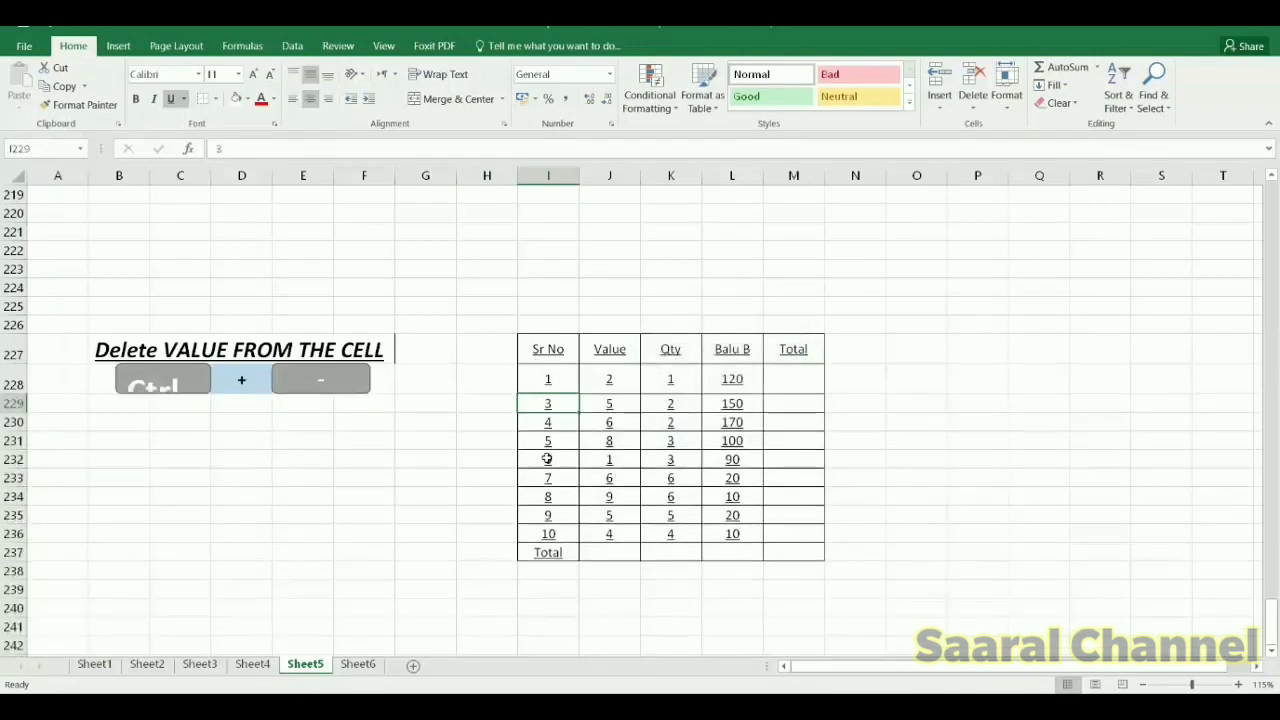
Delete the entire Sr No column via cell I232
click(547, 459)
key(ctrl+minus)
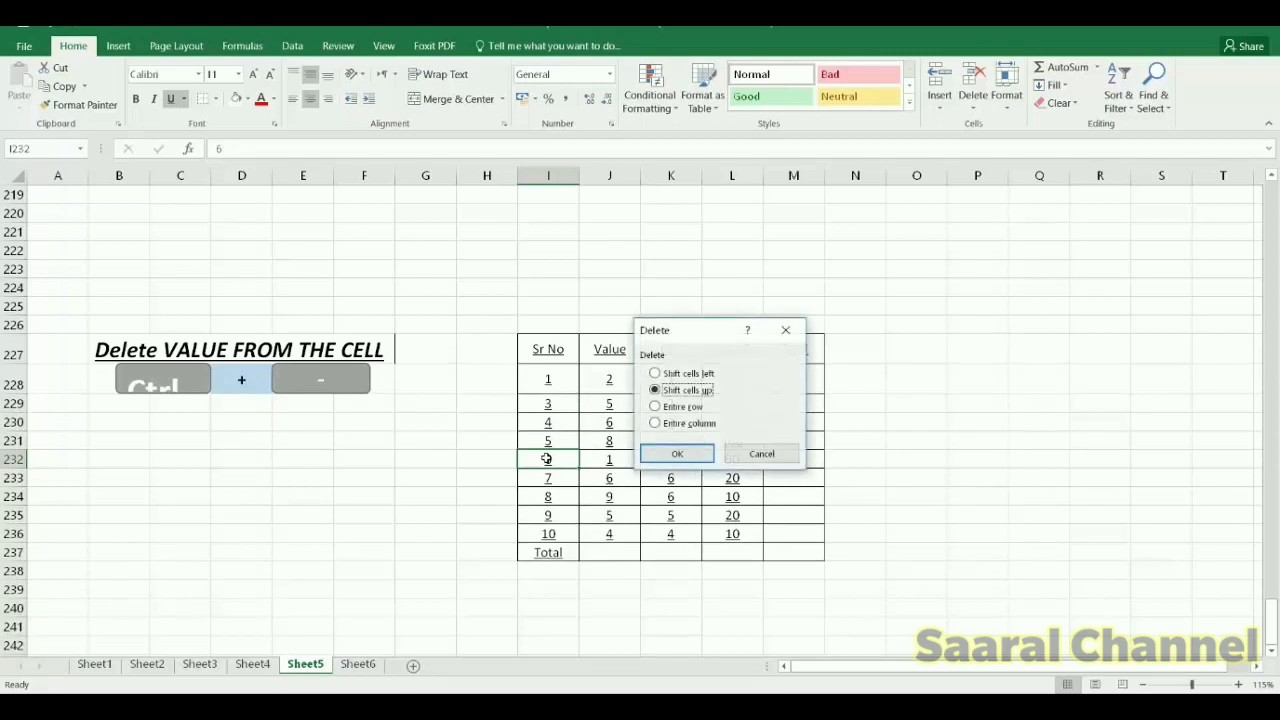
click(684, 424)
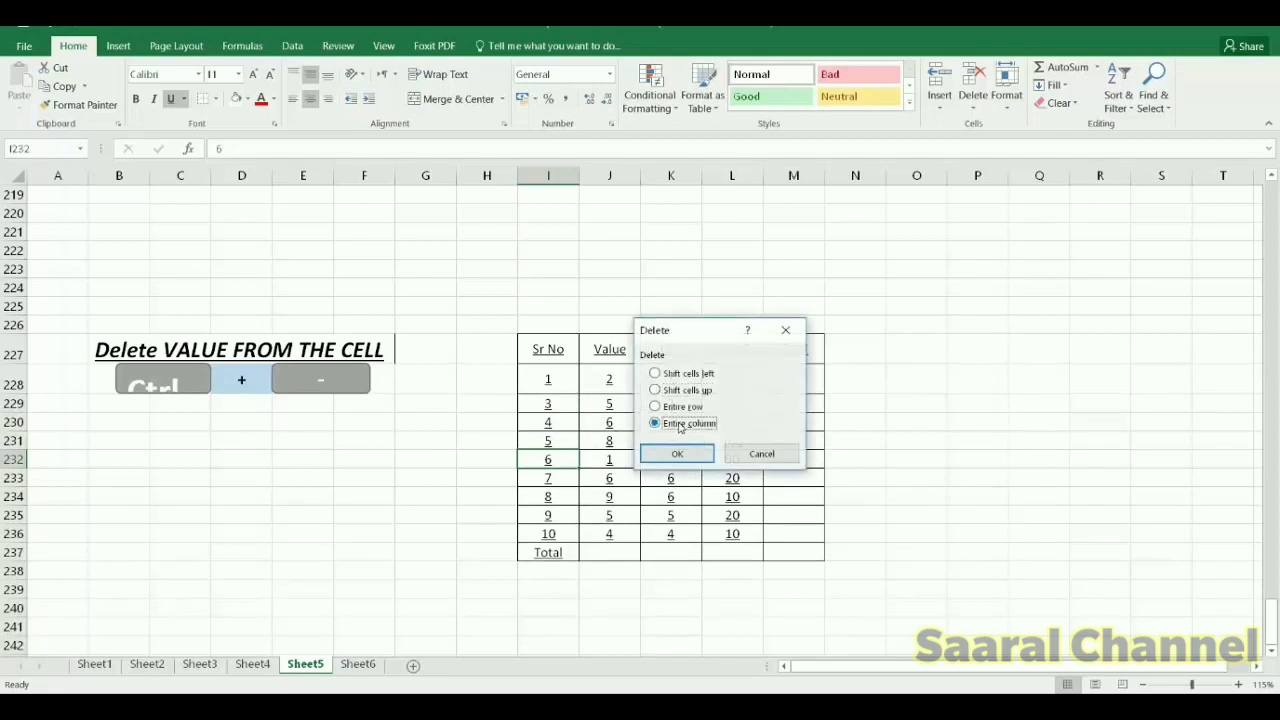
click(672, 455)
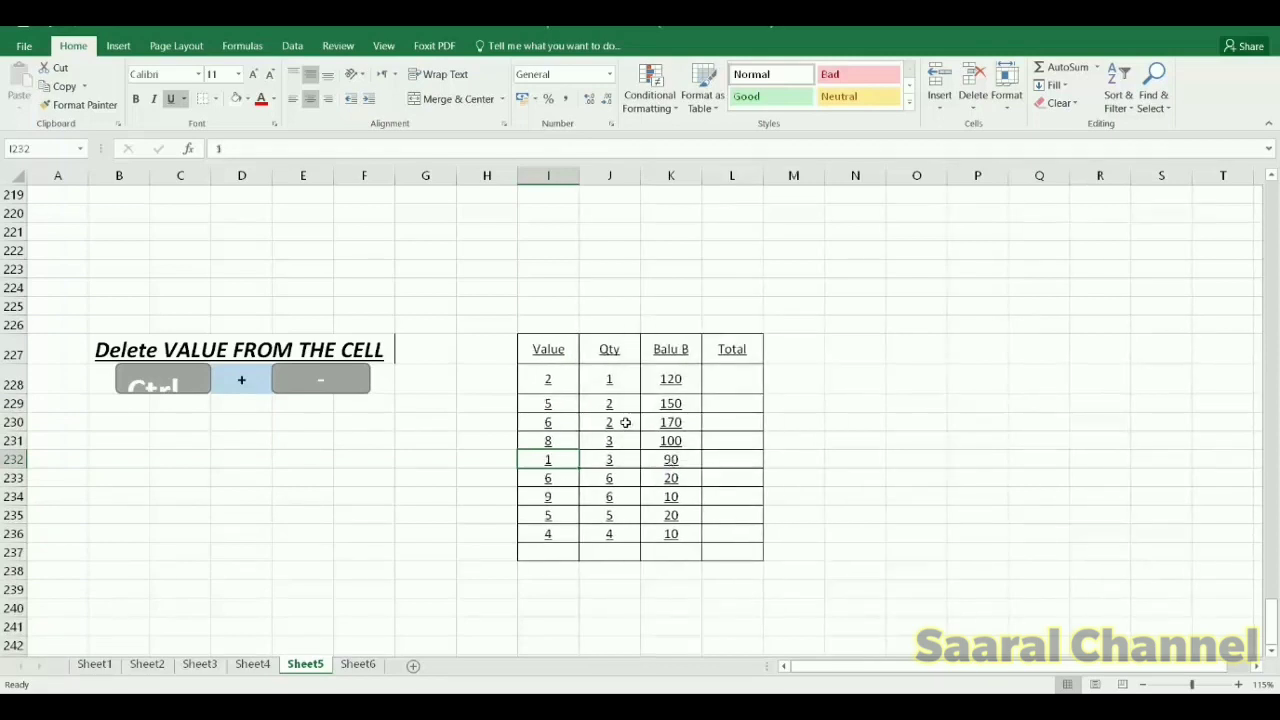
Delete Qty cell J230 shifting cells left, and J233 shifting cells up
click(624, 423)
key(ctrl+minus)
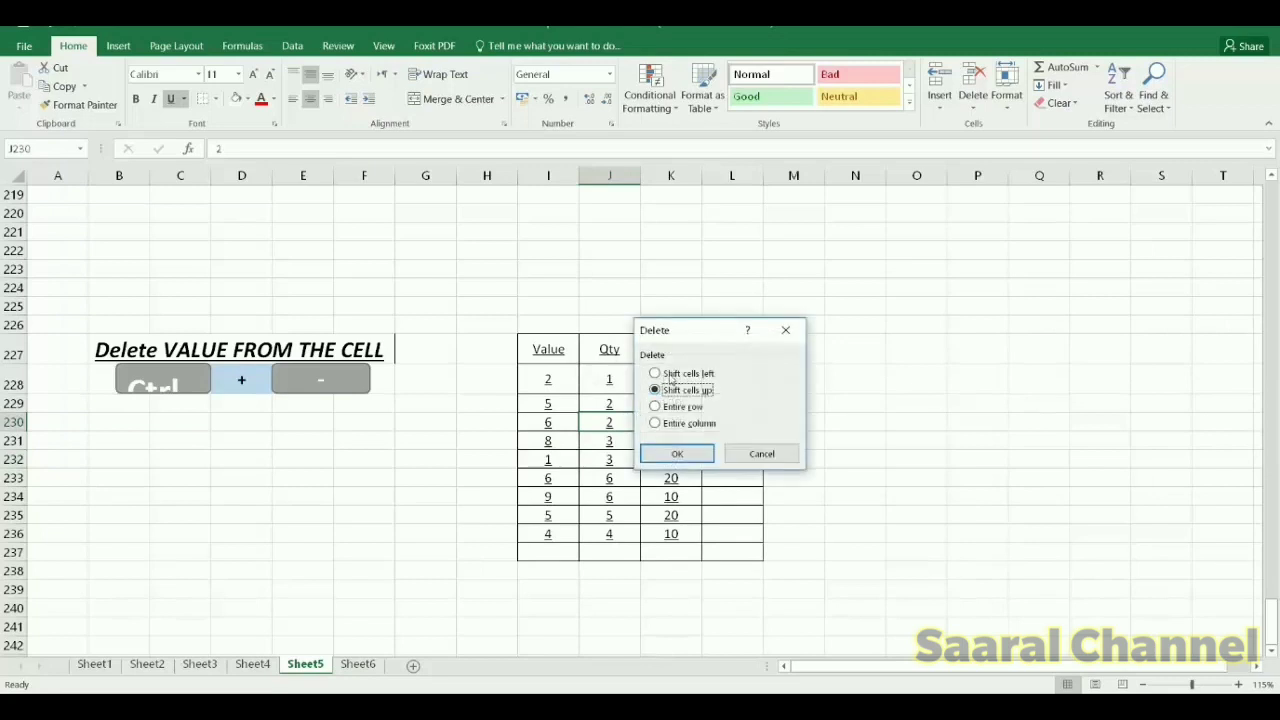
click(670, 378)
click(677, 453)
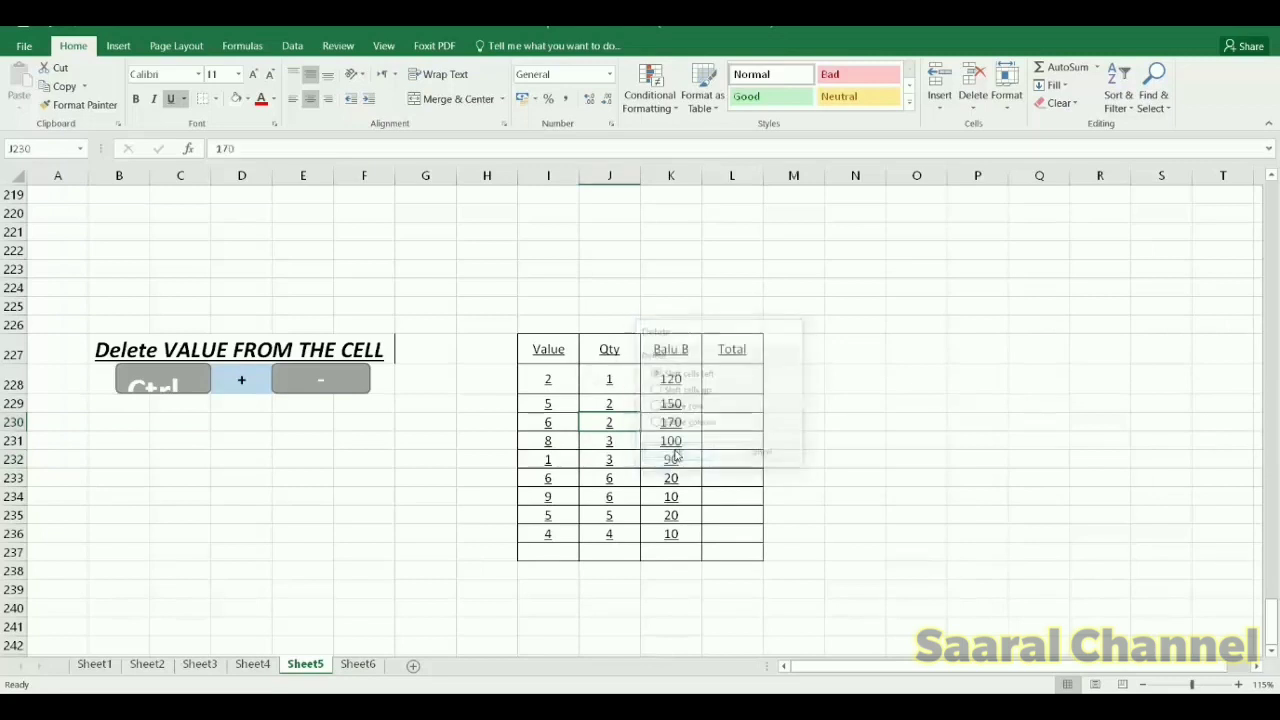
click(626, 479)
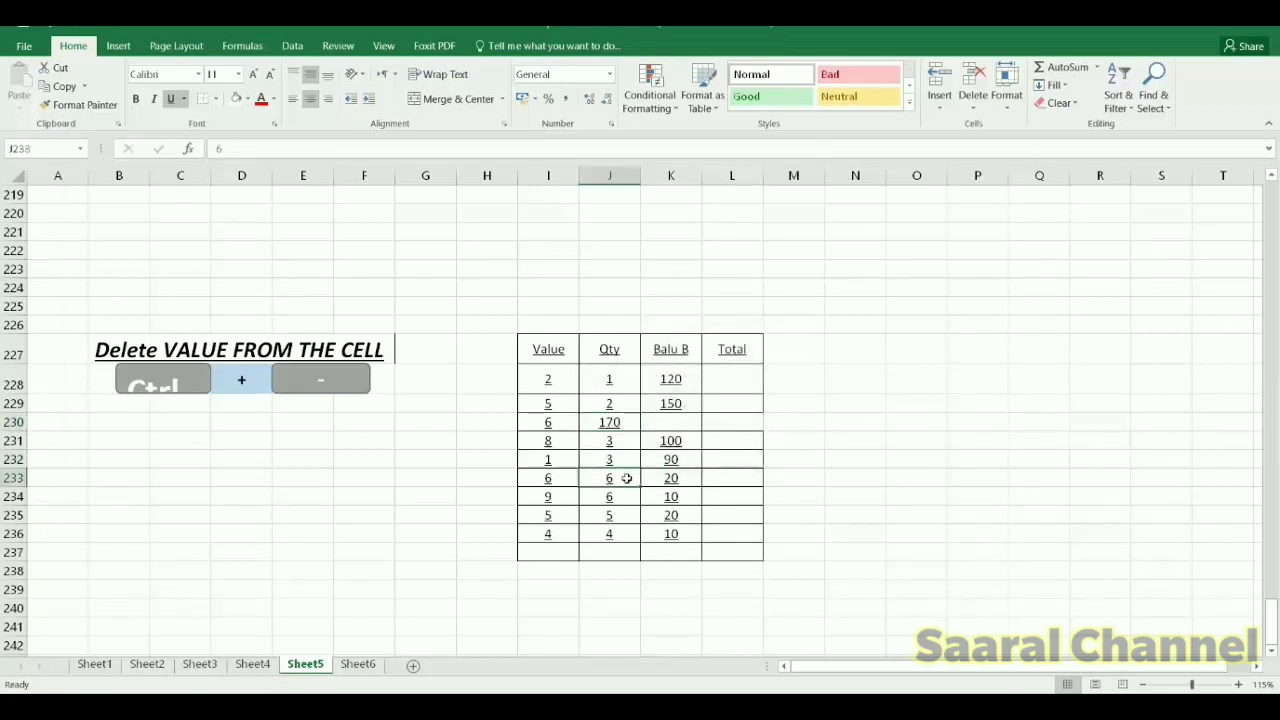
key(ctrl+minus)
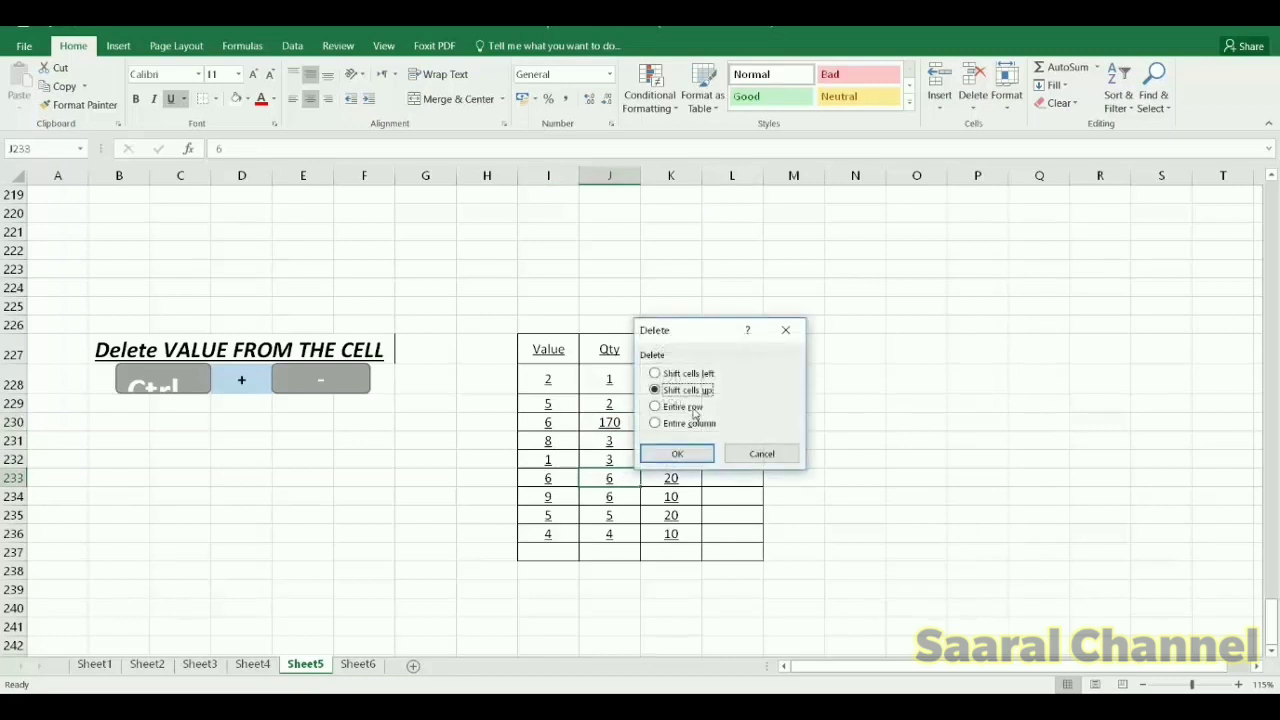
click(679, 453)
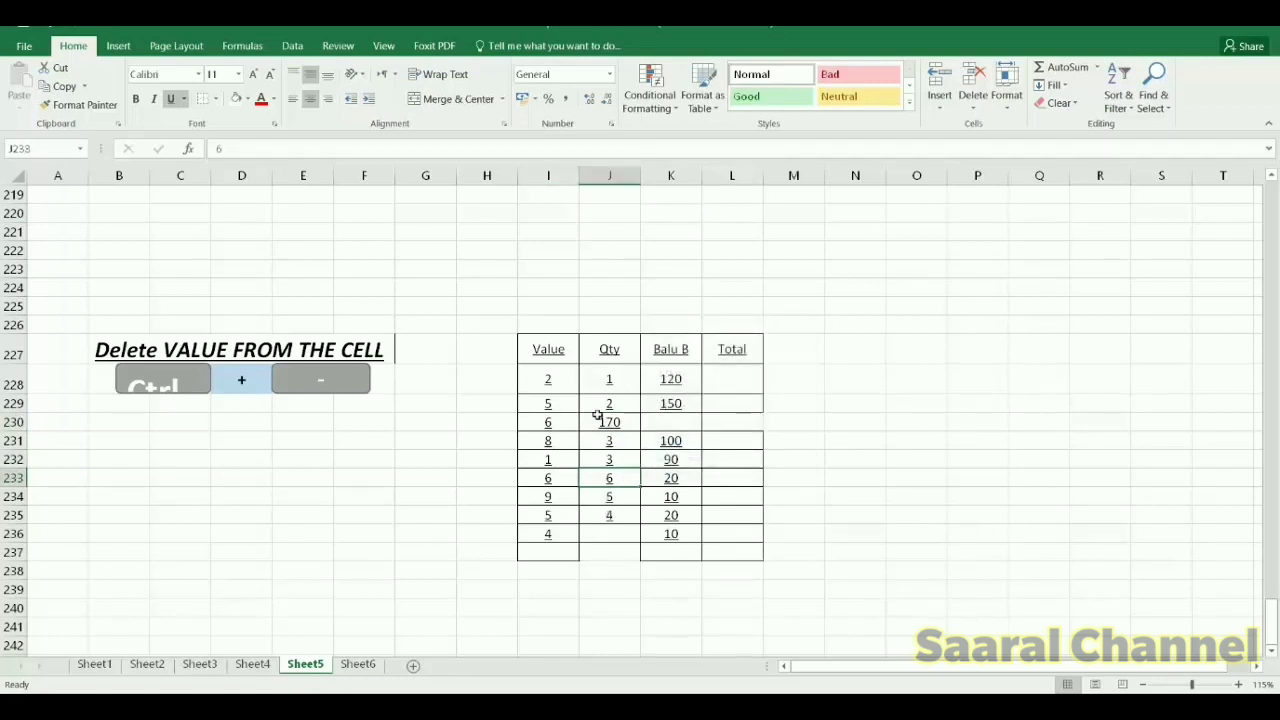
Undo the deletions to restore the table in I227:M238
click(611, 383)
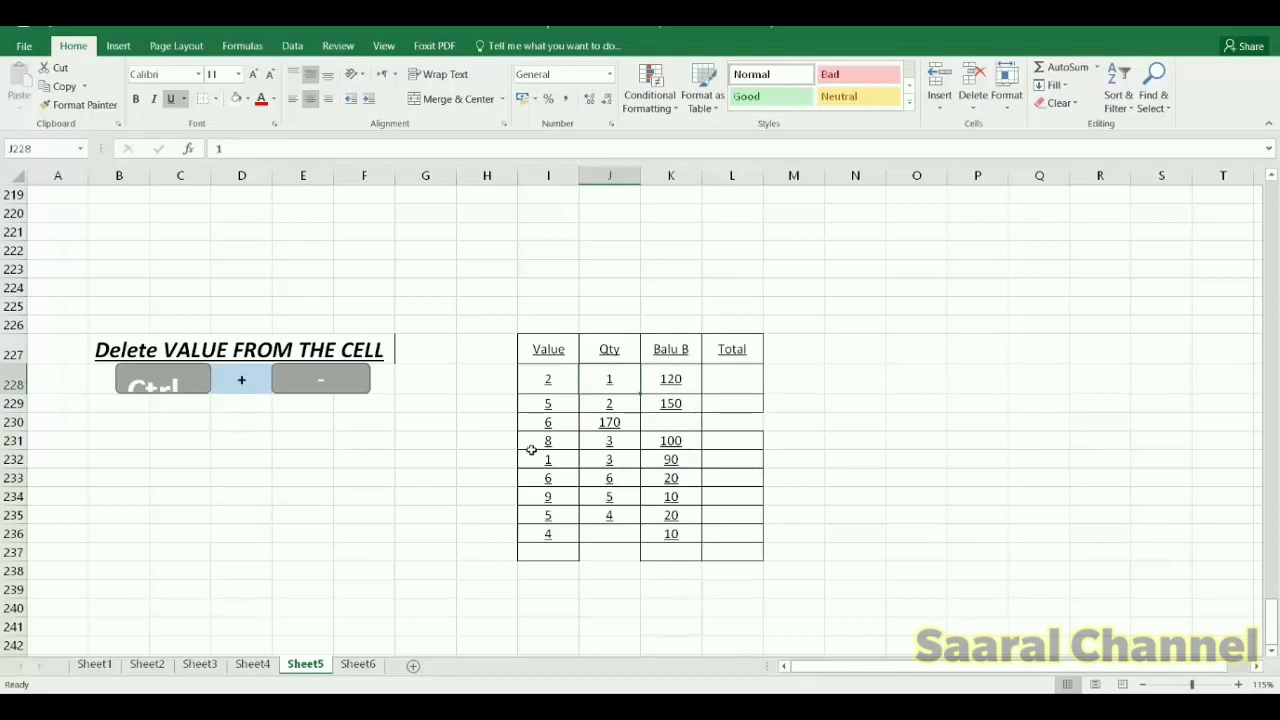
key(ctrl+z)
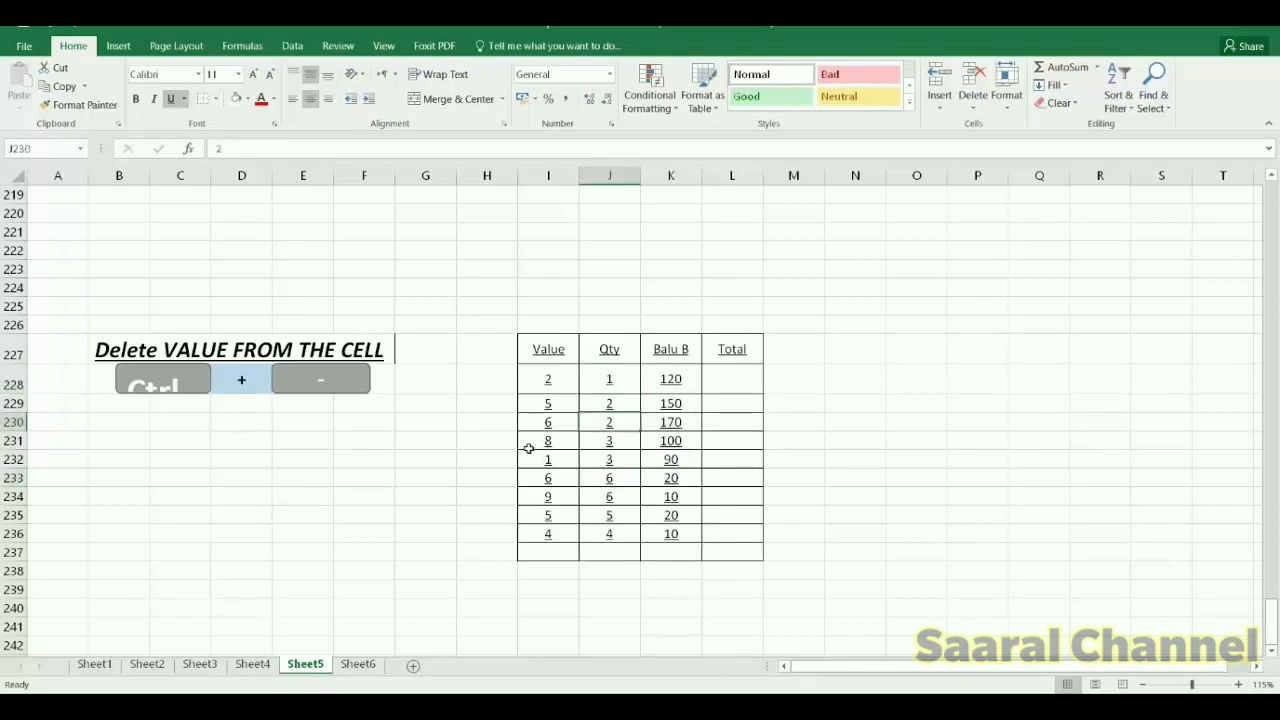
key(ctrl+z)
key(ctrl+z)
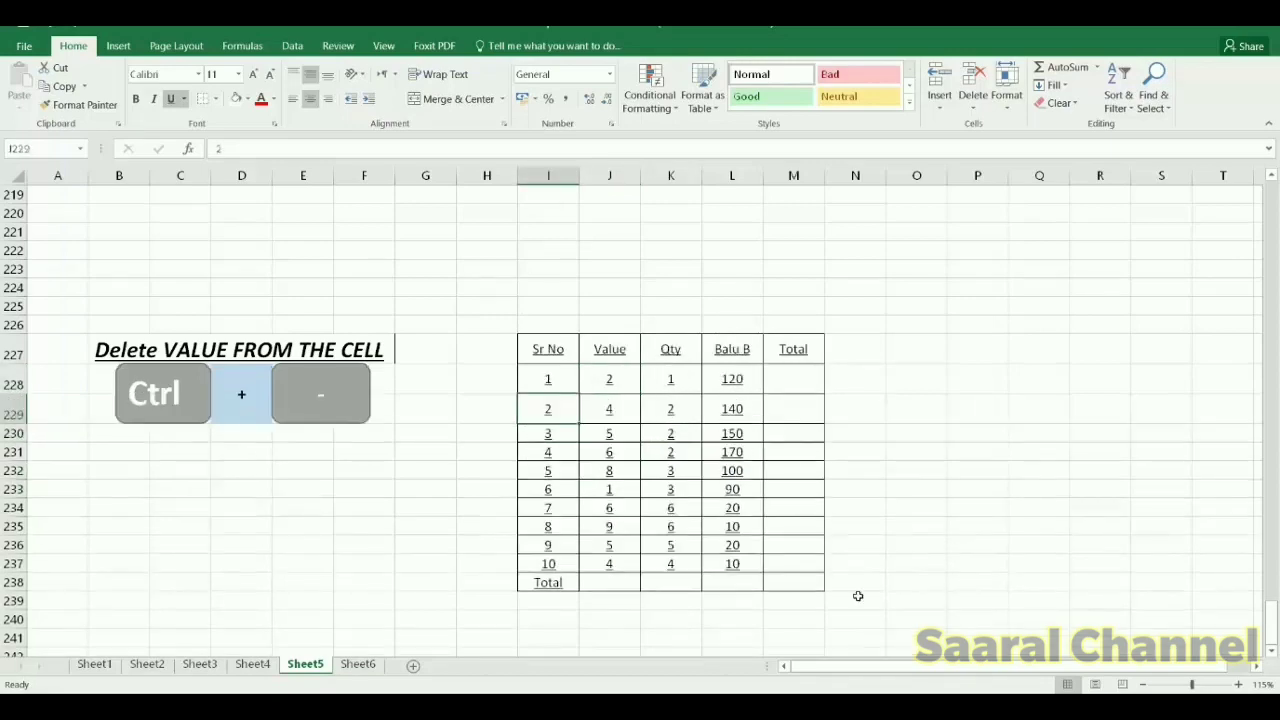